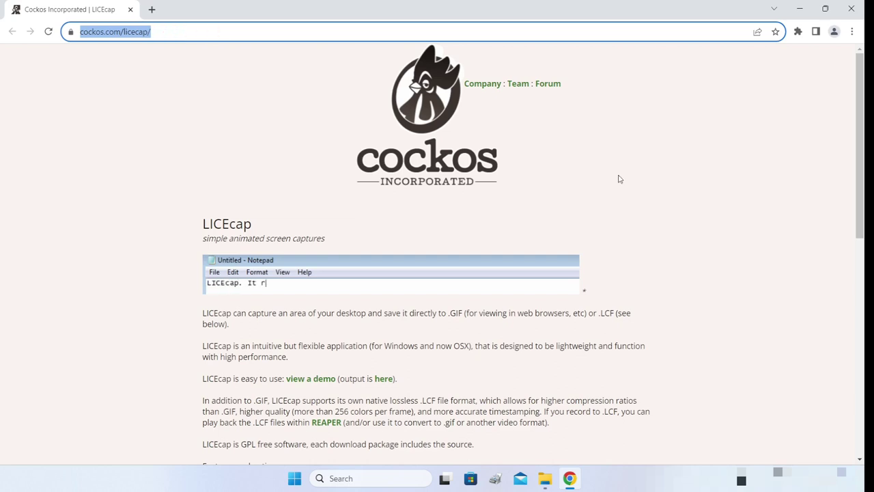
Download the LICEcap v1.32 installer for Windows from the Cockos LICEcap page
{"action": "scroll", "coordinate": [621, 184], "scroll_direction": "down", "scroll_amount": 3}
{"action": "scroll", "coordinate": [621, 183], "scroll_direction": "down", "scroll_amount": 3}
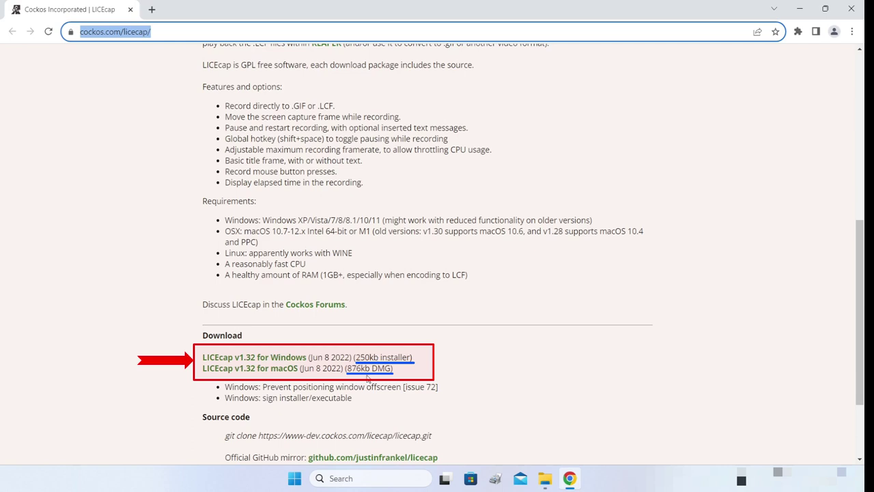
{"action": "left_click", "coordinate": [294, 359]}
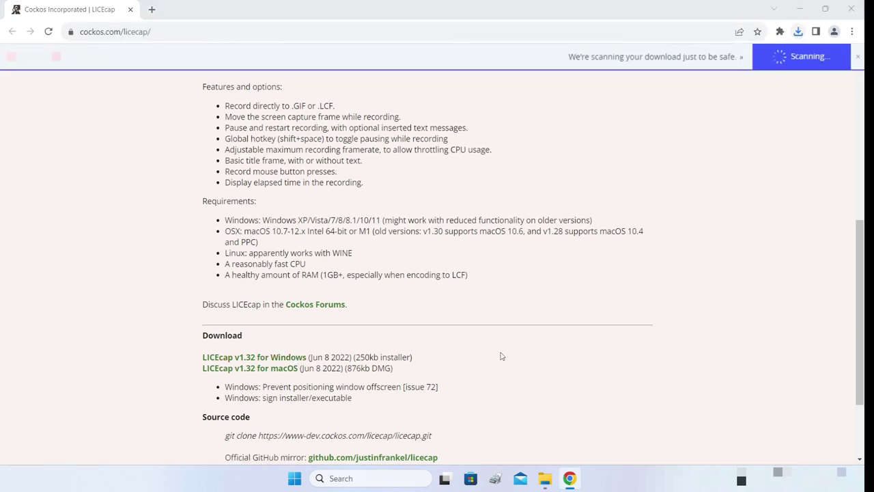
{"action": "scroll", "coordinate": [717, 169], "scroll_direction": "up", "scroll_amount": 5}
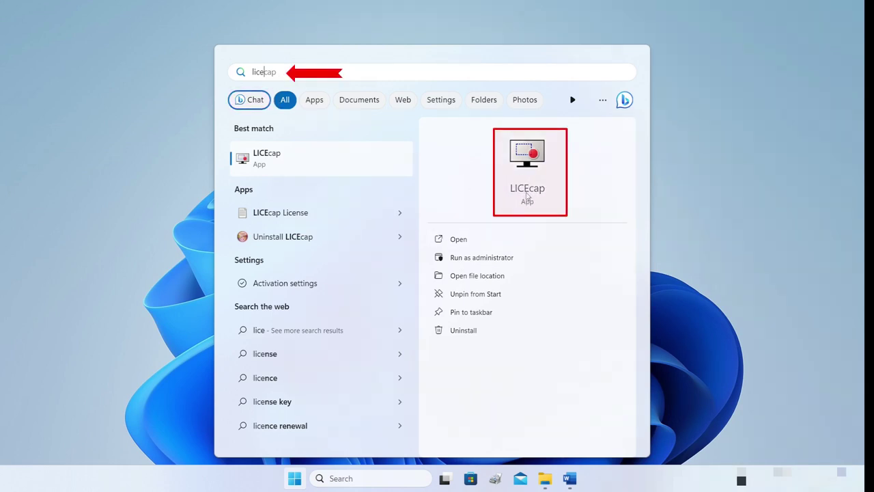
Launch LICEcap, then resize its capture frame to about 993 x 558 and move it on the desktop
{"action": "left_click", "coordinate": [527, 196]}
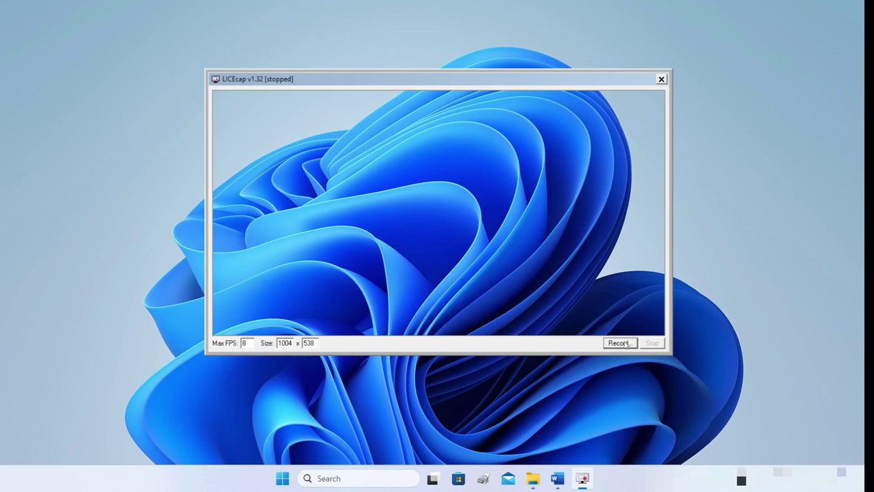
{"action": "mouse_move", "coordinate": [670, 353]}
{"action": "left_mouse_down"}
{"action": "mouse_move", "coordinate": [736, 412]}
{"action": "mouse_move", "coordinate": [711, 404]}
{"action": "mouse_move", "coordinate": [666, 362]}
{"action": "left_mouse_up"}
{"action": "left_click_drag", "start_coordinate": [386, 71], "coordinate": [403, 56]}
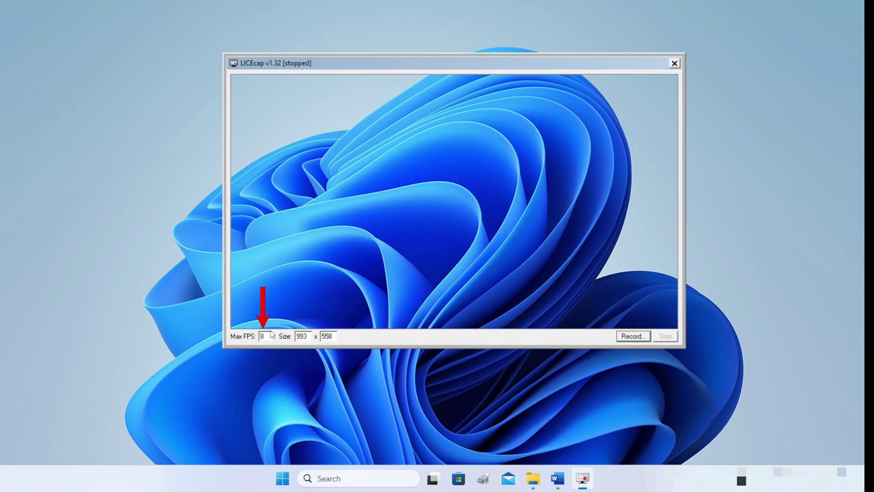
{"action": "double_click", "coordinate": [265, 335]}
{"action": "left_click", "coordinate": [267, 340]}
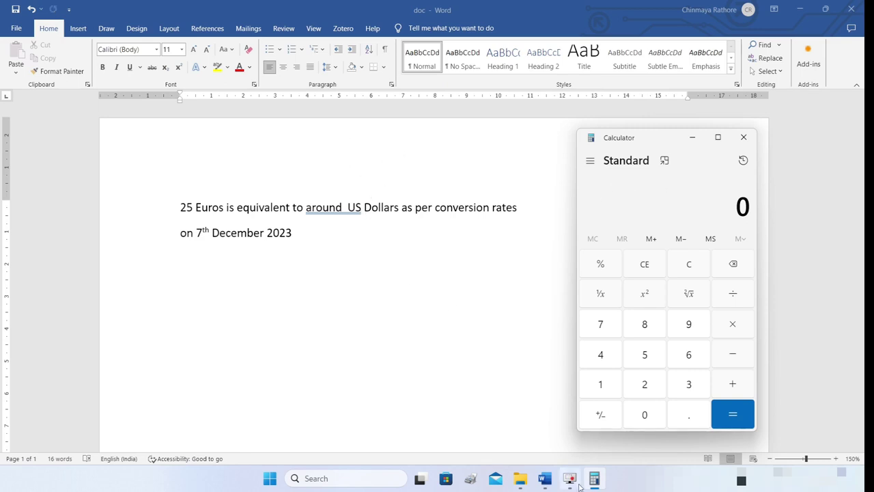
Bring LICEcap forward and fit its capture frame around the document text and the Calculator, about 1356 x 678
{"action": "mouse_move", "coordinate": [571, 482]}
{"action": "left_click", "coordinate": [570, 480]}
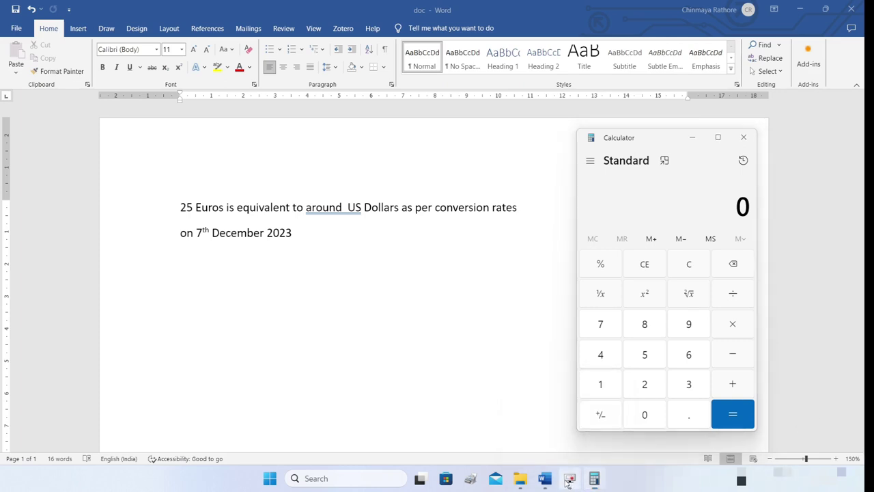
{"action": "left_click_drag", "start_coordinate": [655, 213], "coordinate": [772, 224]}
{"action": "left_click_drag", "start_coordinate": [632, 127], "coordinate": [626, 106]}
{"action": "left_click_drag", "start_coordinate": [242, 229], "coordinate": [156, 225]}
{"action": "left_click_drag", "start_coordinate": [533, 418], "coordinate": [534, 448]}
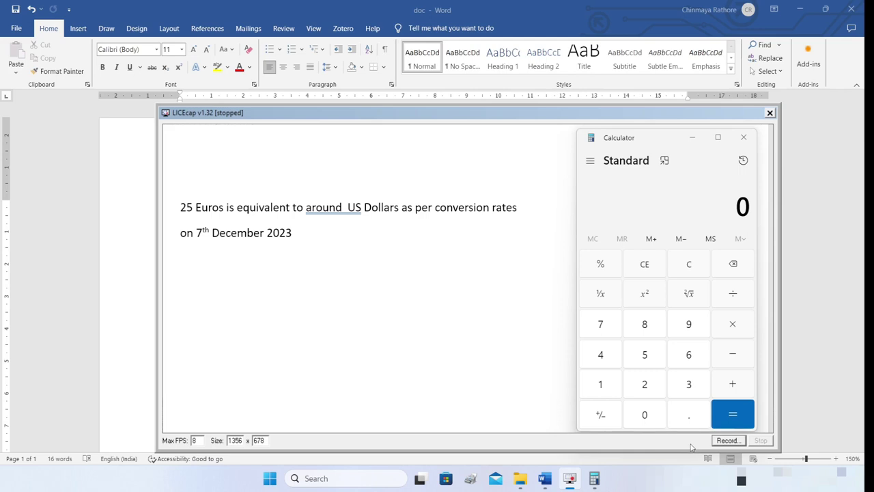
Begin a new recording in the anim folder and name the GIF file calculator
{"action": "left_click", "coordinate": [727, 441]}
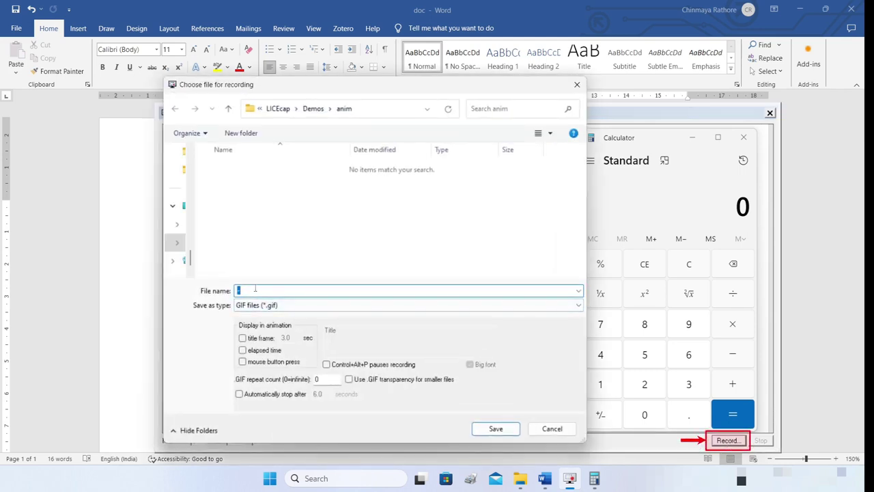
{"action": "key", "text": "BackSpace"}
{"action": "type", "text": "calculator"}
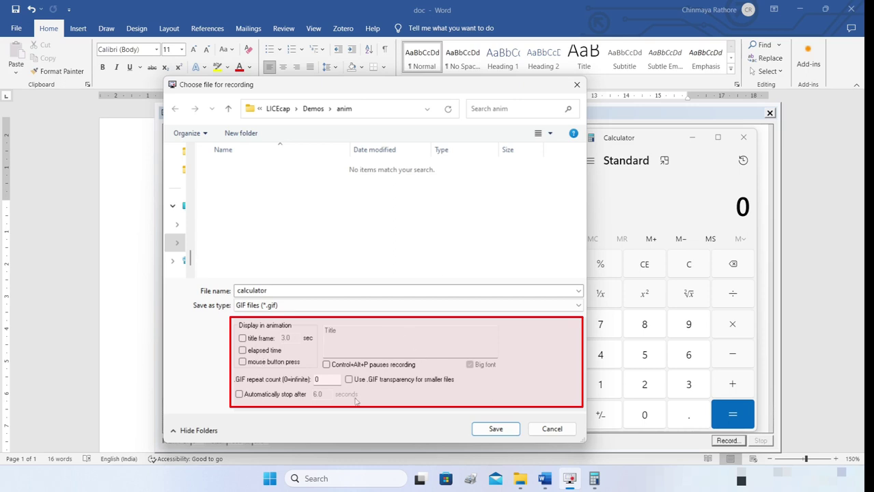
{"action": "left_click", "coordinate": [242, 339]}
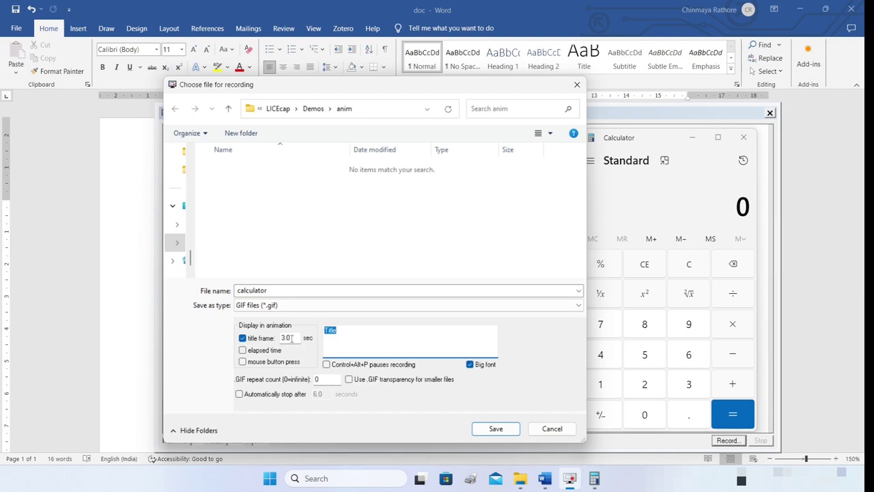
{"action": "left_click", "coordinate": [242, 338]}
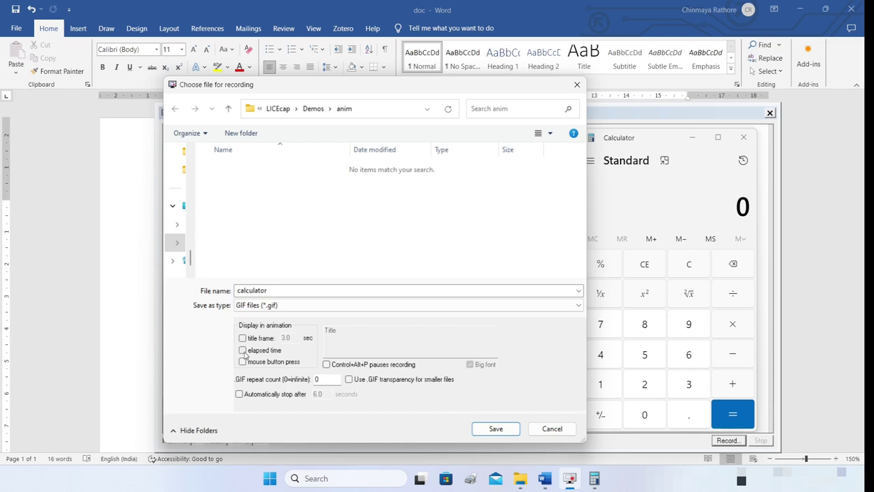
{"action": "left_click", "coordinate": [243, 351]}
{"action": "left_click", "coordinate": [244, 351]}
Enable mouse button press display, Control+Alt+P pausing and GIF transparency, leave automatic stop off, and start recording
{"action": "left_click", "coordinate": [243, 364]}
{"action": "left_click", "coordinate": [327, 366]}
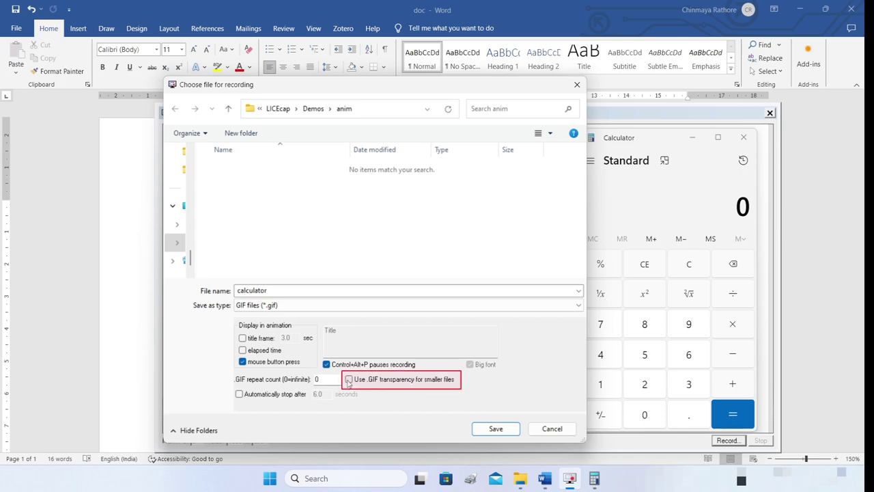
{"action": "left_click", "coordinate": [348, 381]}
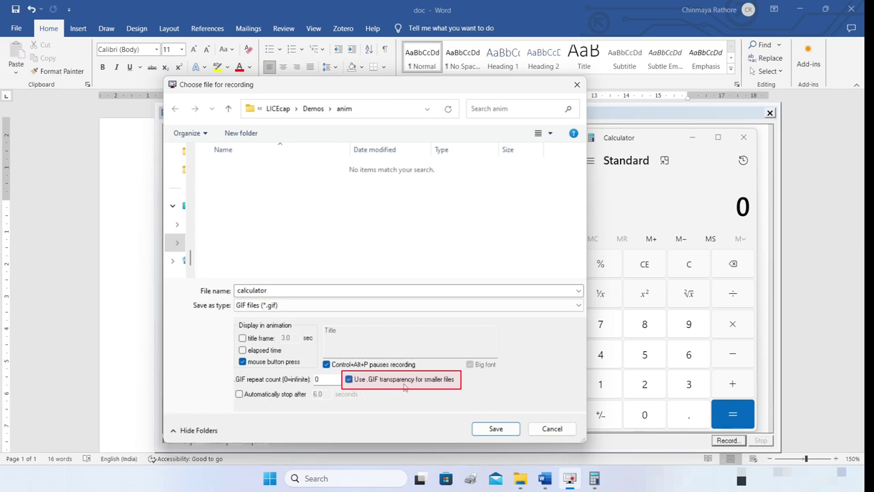
{"action": "left_click", "coordinate": [239, 395]}
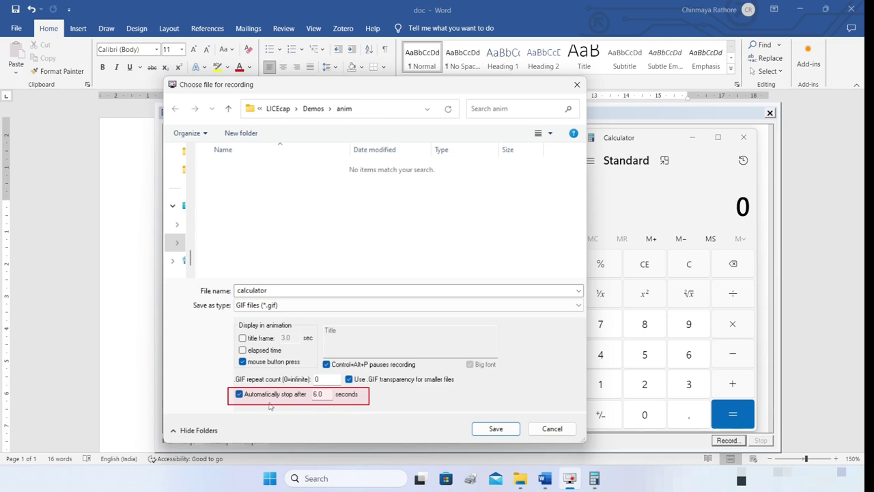
{"action": "left_click", "coordinate": [248, 396]}
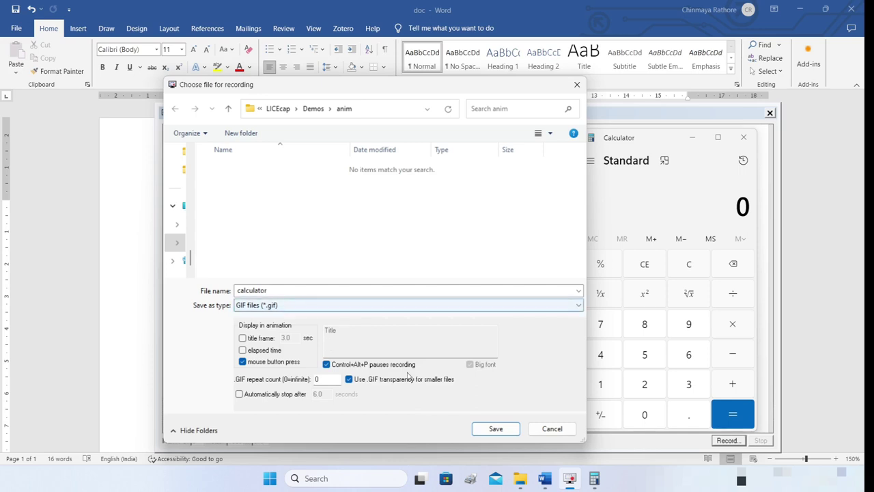
{"action": "left_click", "coordinate": [496, 429]}
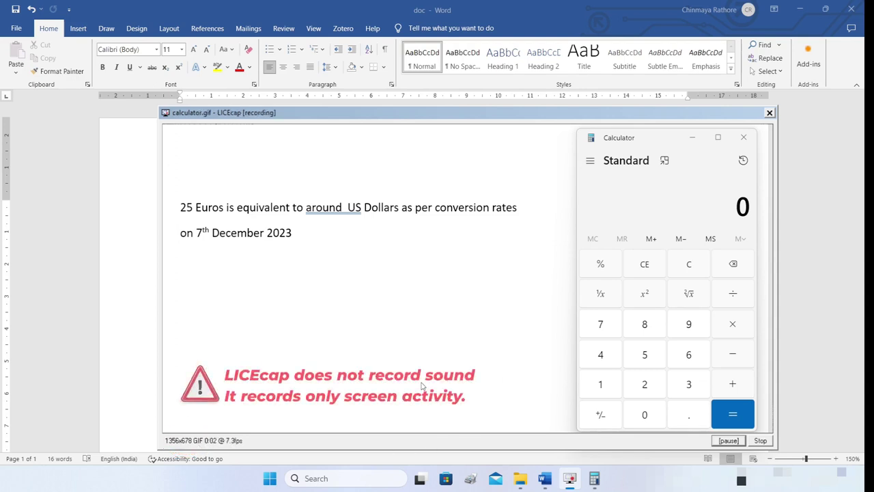
Switch the Calculator to the Currency converter and convert 25 euros to US dollars
{"action": "left_click", "coordinate": [591, 161]}
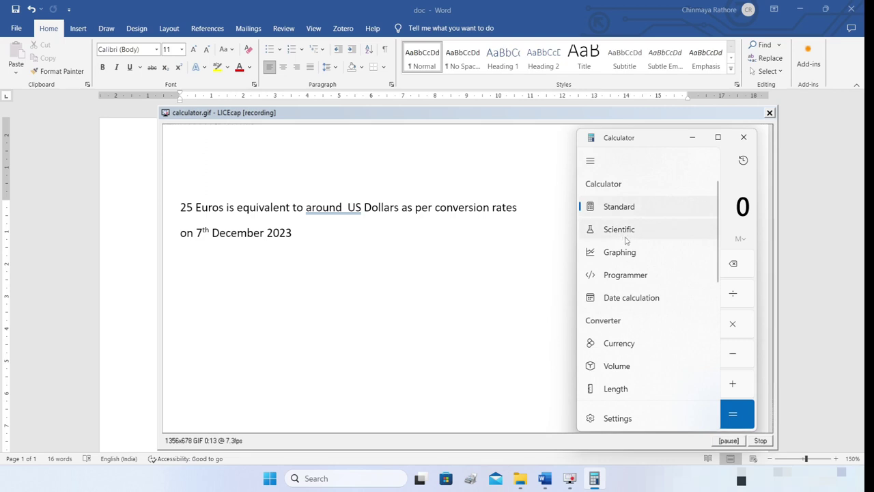
{"action": "left_click_drag", "start_coordinate": [717, 212], "coordinate": [720, 250]}
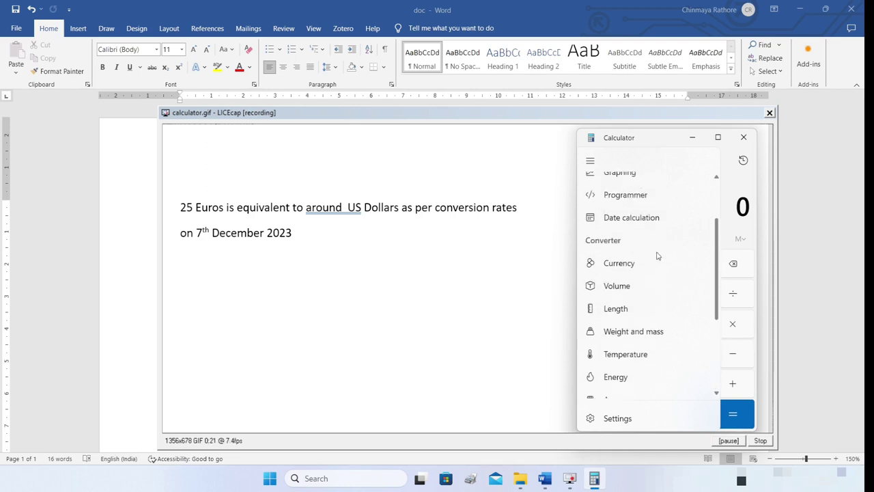
{"action": "left_click", "coordinate": [619, 263]}
{"action": "left_click", "coordinate": [628, 250]}
{"action": "type", "text": "25"}
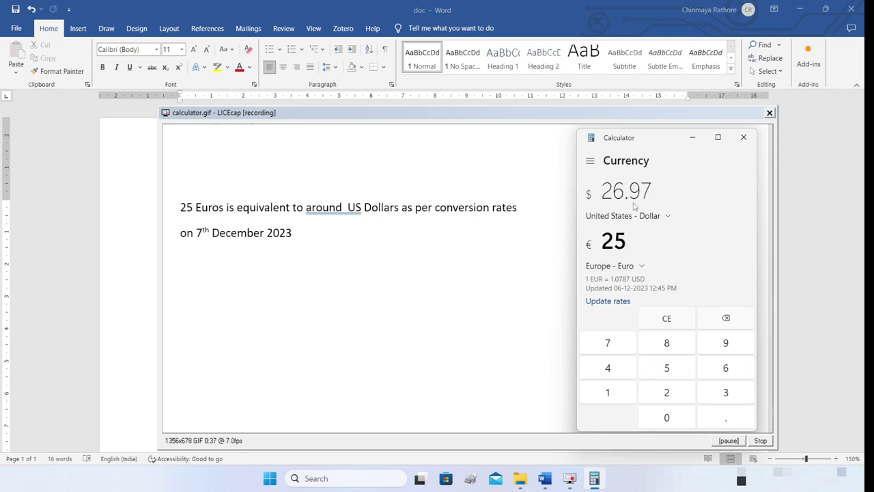
Copy the converted amount, 26.97, into the document sentence before "US Dollars" and stop the recording
{"action": "right_click", "coordinate": [652, 194]}
{"action": "left_click", "coordinate": [669, 201]}
{"action": "left_click", "coordinate": [181, 257]}
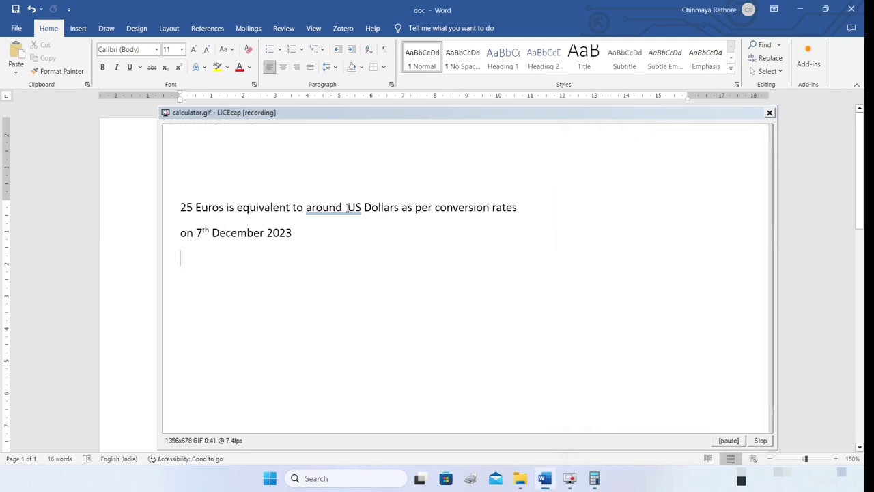
{"action": "left_click", "coordinate": [348, 207]}
{"action": "key", "text": "ctrl+v"}
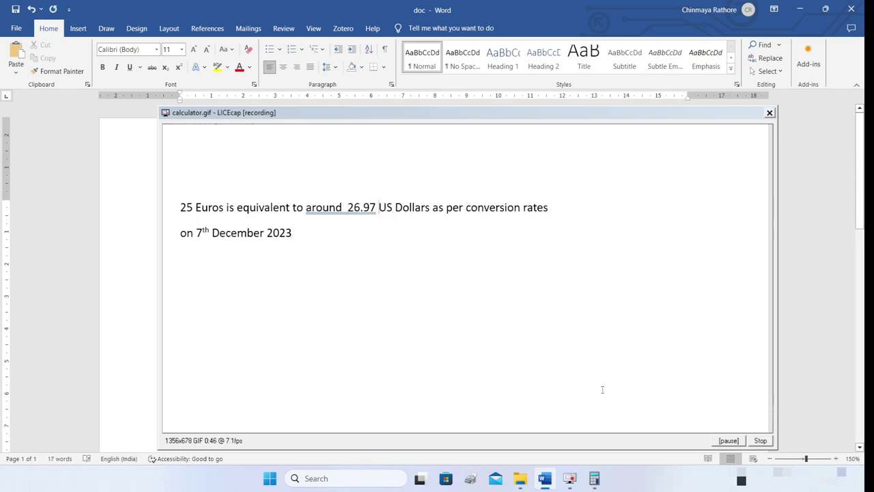
{"action": "left_click", "coordinate": [760, 441]}
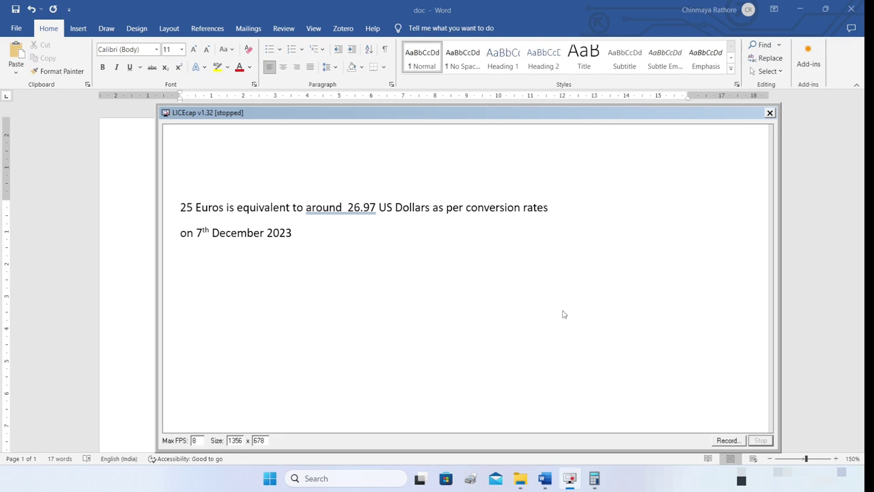
Play the recorded calculator GIF from the anim folder and close the viewer
{"action": "left_click", "coordinate": [519, 478]}
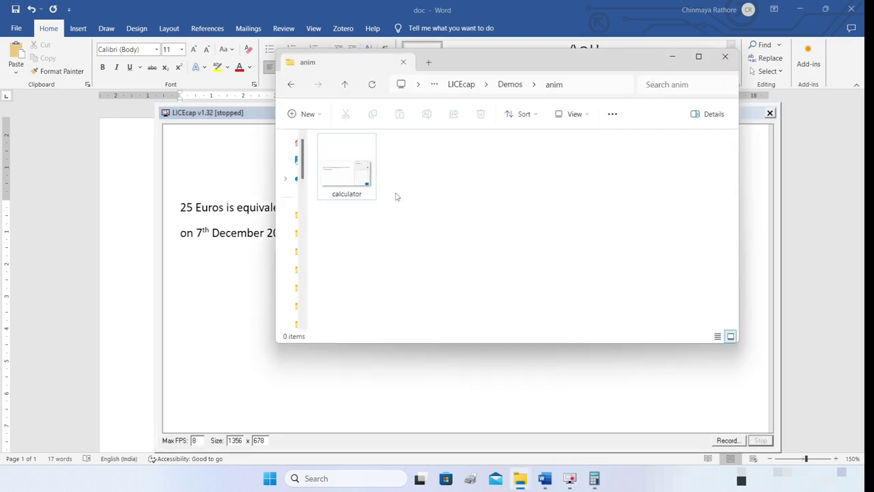
{"action": "left_click", "coordinate": [352, 181]}
{"action": "double_click", "coordinate": [348, 179]}
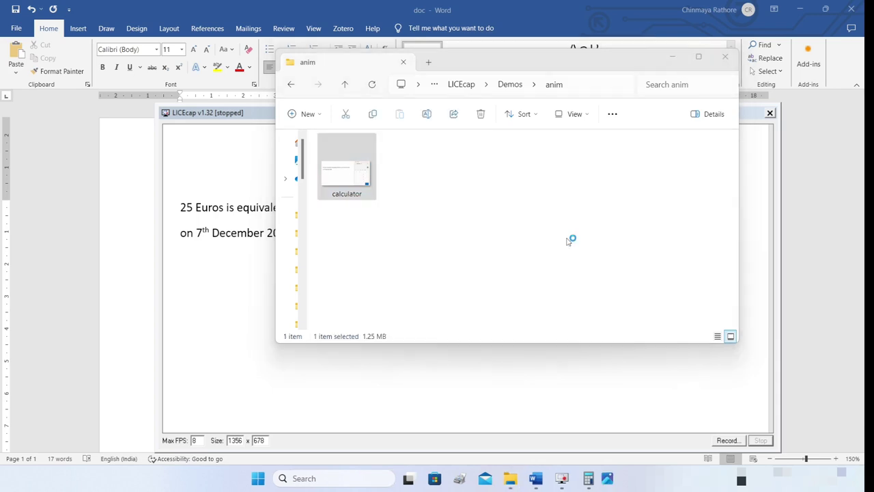
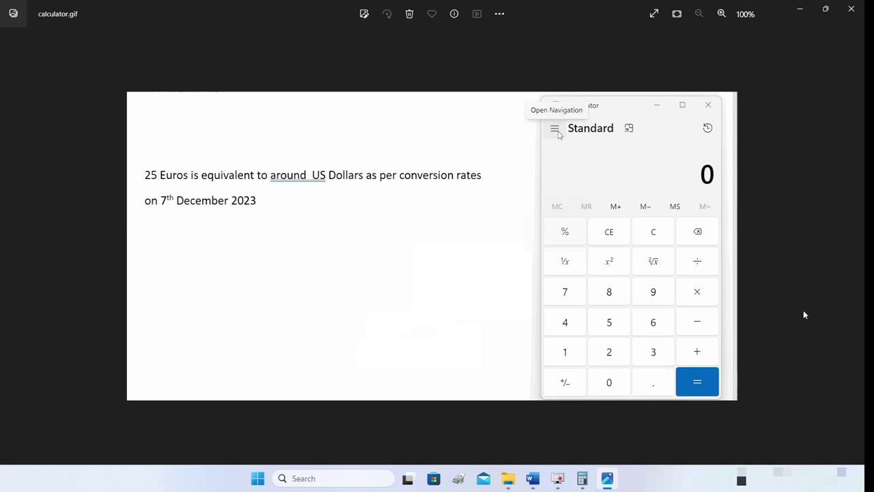
{"action": "key", "text": "alt+F4"}
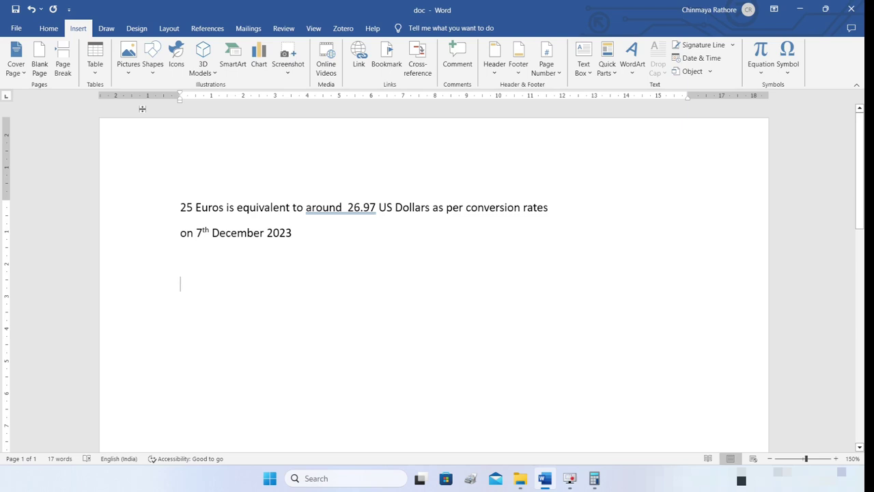
Insert the calculator GIF from the anim folder as a picture below the document text
{"action": "left_click", "coordinate": [128, 58]}
{"action": "left_click", "coordinate": [140, 101]}
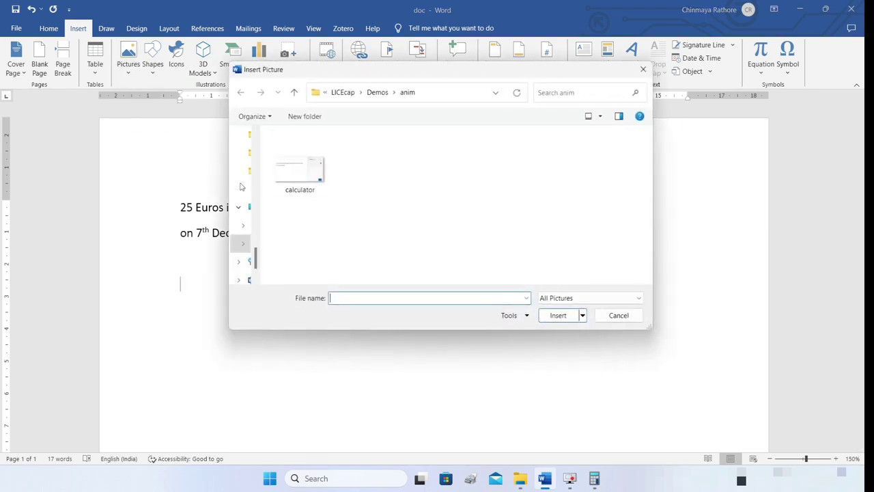
{"action": "left_click", "coordinate": [300, 164]}
{"action": "left_click", "coordinate": [561, 317]}
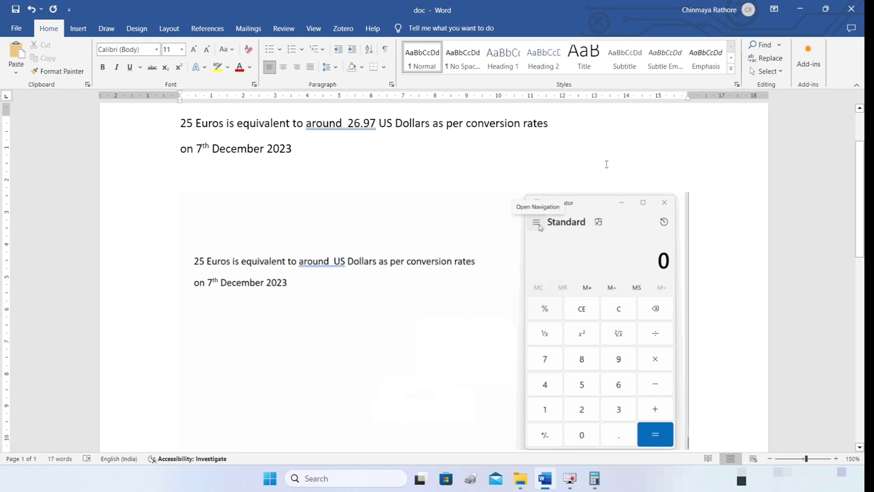
{"action": "left_click", "coordinate": [537, 225]}
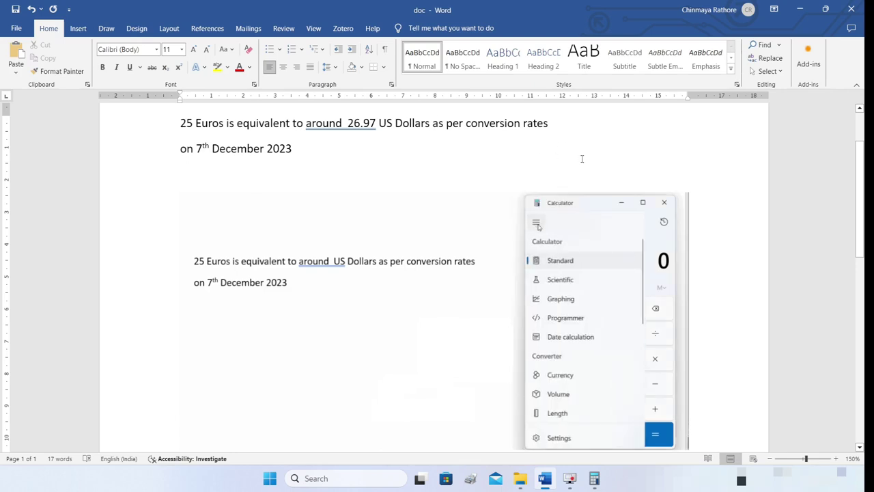
{"action": "left_click_drag", "start_coordinate": [643, 265], "coordinate": [630, 375]}
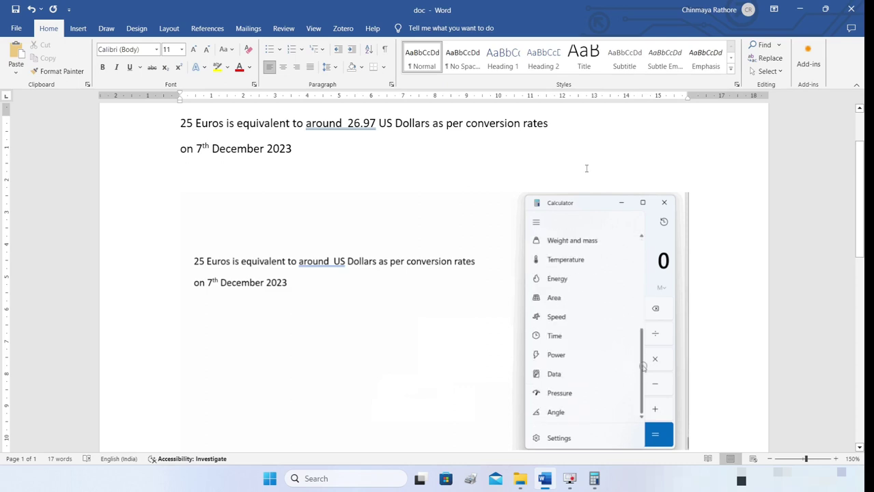
{"action": "scroll", "coordinate": [643, 367], "scroll_direction": "up", "scroll_amount": 3}
{"action": "left_click", "coordinate": [560, 307]}
{"action": "left_click", "coordinate": [581, 314]}
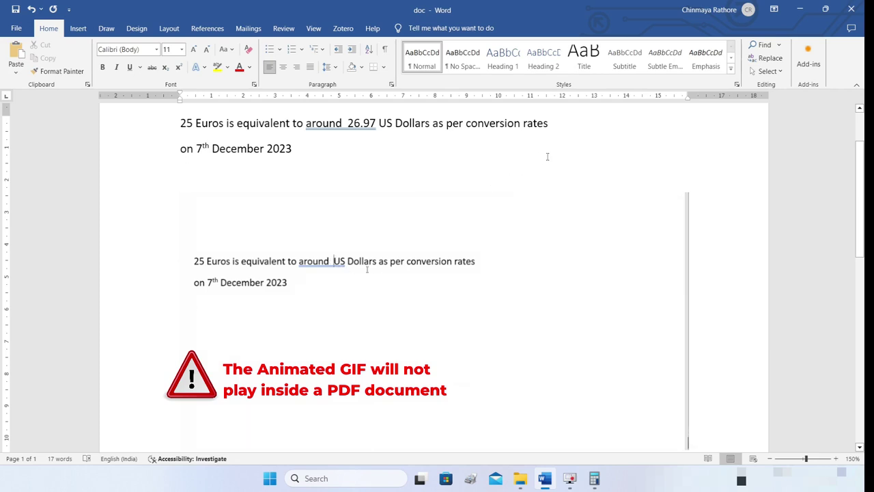
Undo the insertion of the calculator GIF in the document
{"action": "key", "text": "ctrl+z"}
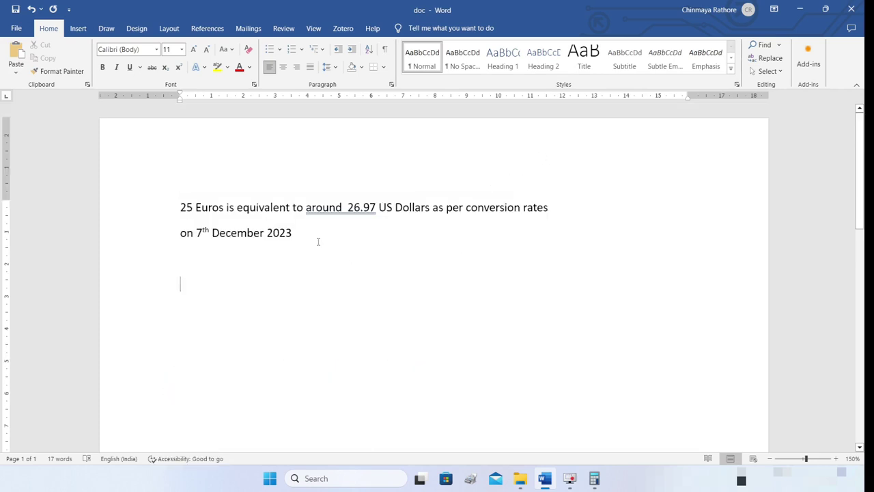
Bring LICEcap forward, shrink its capture frame to about 1012 x 373 and position it around the document's sentence
{"action": "left_click", "coordinate": [569, 478]}
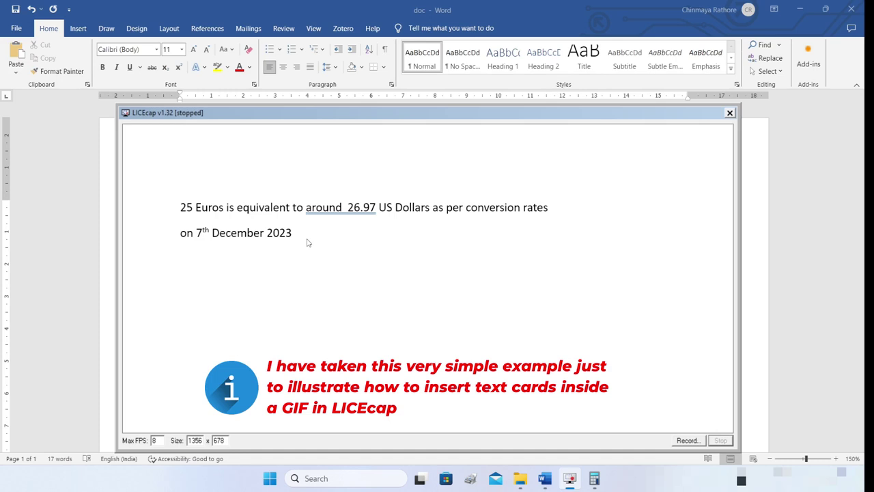
{"action": "left_click_drag", "start_coordinate": [445, 442], "coordinate": [437, 314]}
{"action": "left_click_drag", "start_coordinate": [737, 201], "coordinate": [586, 201]}
{"action": "left_click_drag", "start_coordinate": [459, 120], "coordinate": [480, 134]}
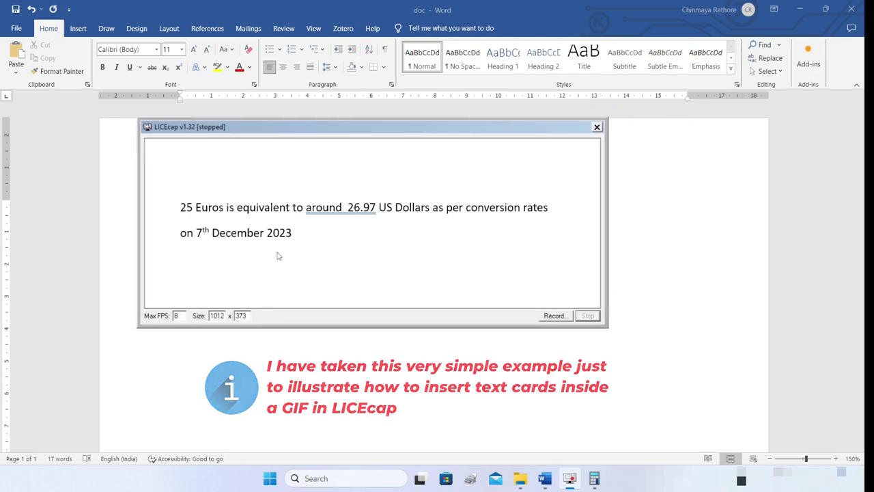
Set up a new LICEcap recording in the anim folder with the file name delete
{"action": "left_click", "coordinate": [554, 317]}
{"action": "left_click", "coordinate": [271, 292]}
{"action": "left_click_drag", "start_coordinate": [262, 291], "coordinate": [217, 290]}
{"action": "type", "text": "delete"}
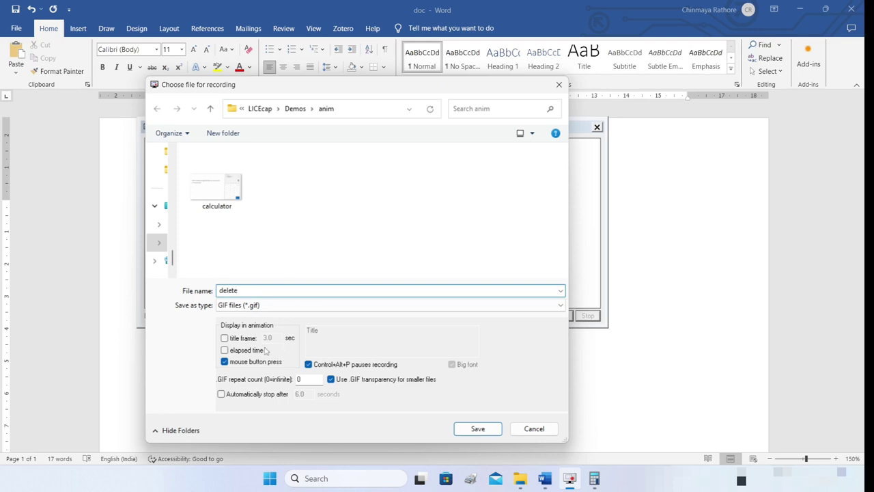
Enable a 3.0-second title frame reading "How to Undelete Text" and the elapsed time display, and start the recording
{"action": "left_click", "coordinate": [225, 337]}
{"action": "left_click", "coordinate": [345, 342]}
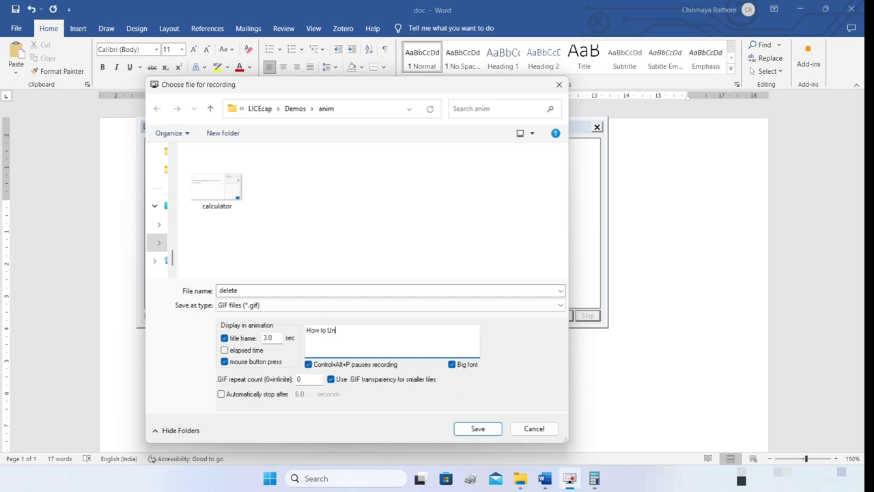
{"action": "type", "text": "lete Text"}
{"action": "left_click", "coordinate": [225, 350]}
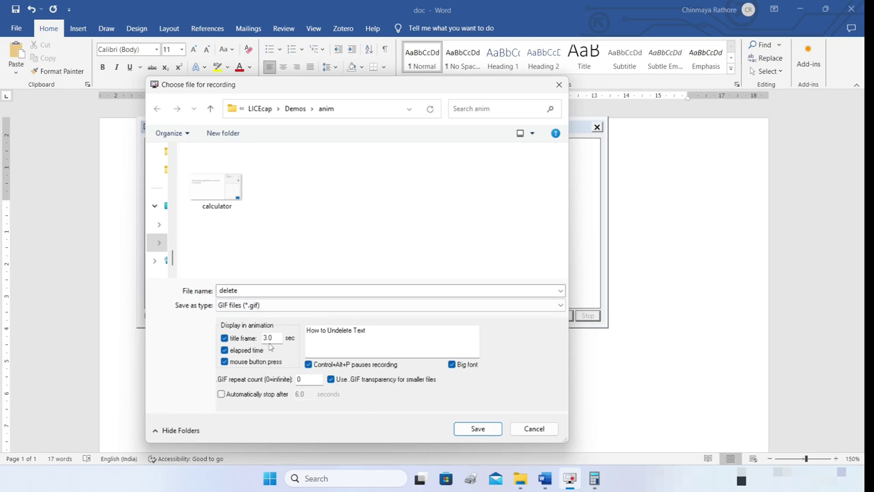
{"action": "left_click", "coordinate": [478, 429]}
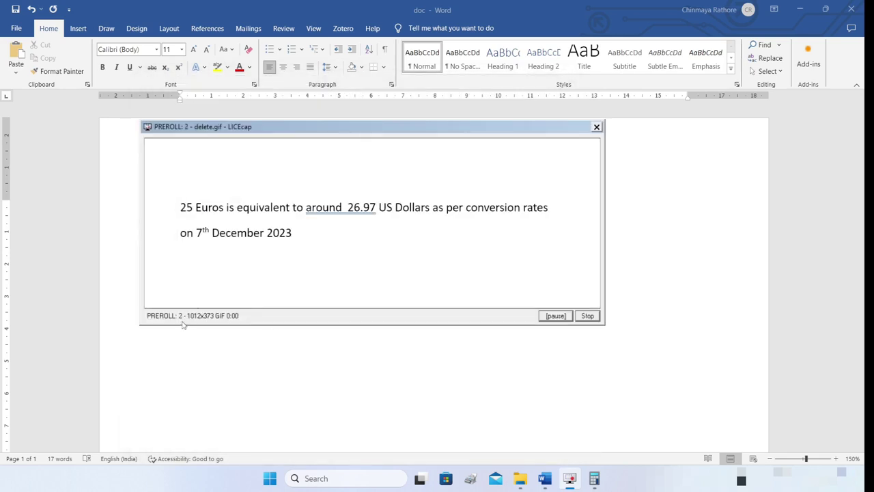
Pause the recording and insert a text card reading "Select and Hit Delete" with a duration of 3 seconds
{"action": "left_click", "coordinate": [555, 316]}
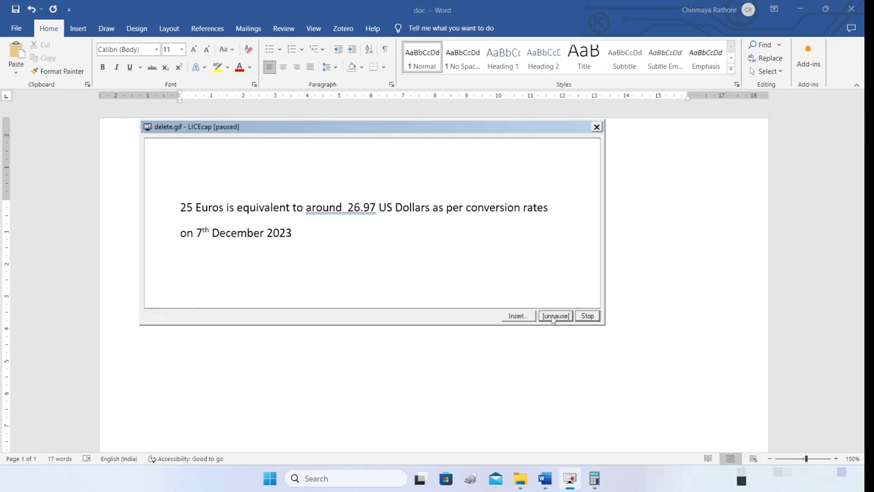
{"action": "left_click", "coordinate": [519, 317]}
{"action": "type", "text": "Select and Hit Delete"}
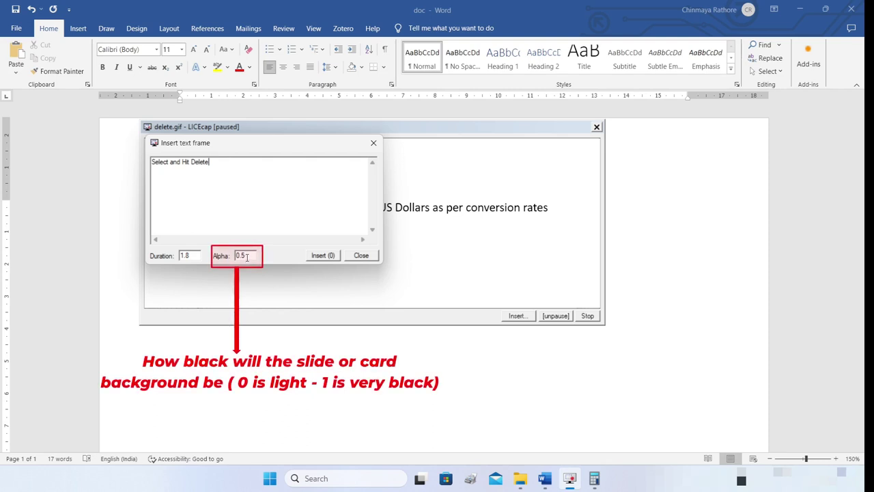
{"action": "left_click_drag", "start_coordinate": [193, 255], "coordinate": [179, 256]}
{"action": "type", "text": "3"}
{"action": "left_click", "coordinate": [324, 257]}
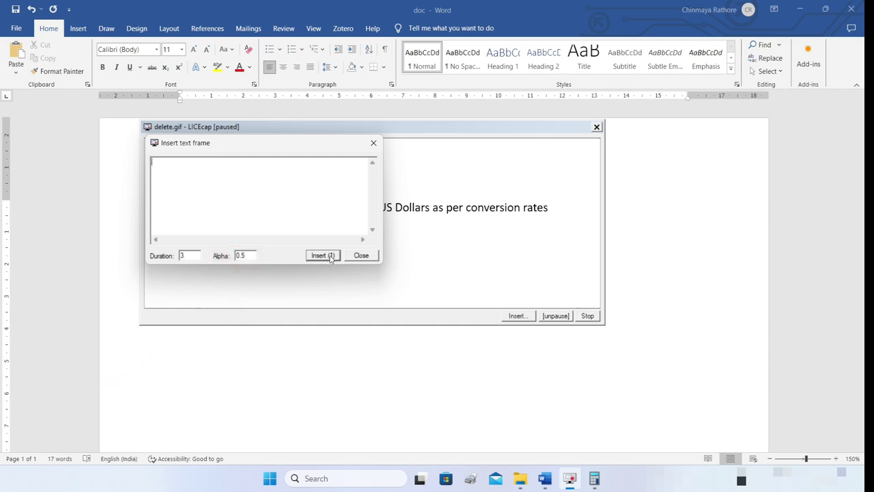
{"action": "left_click", "coordinate": [361, 256]}
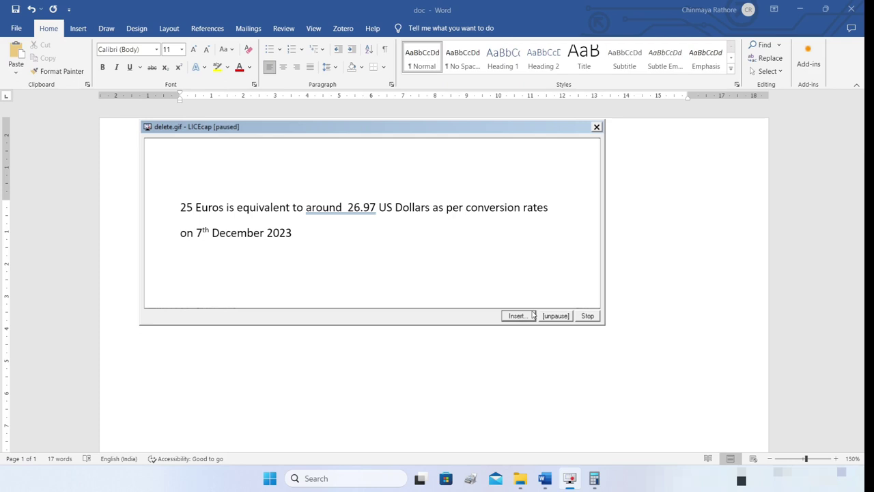
Resume the recording and delete "7th December 2023" from the document's sentence
{"action": "left_click", "coordinate": [556, 315]}
{"action": "left_click_drag", "start_coordinate": [196, 232], "coordinate": [302, 239]}
{"action": "key", "text": "ctrl+c"}
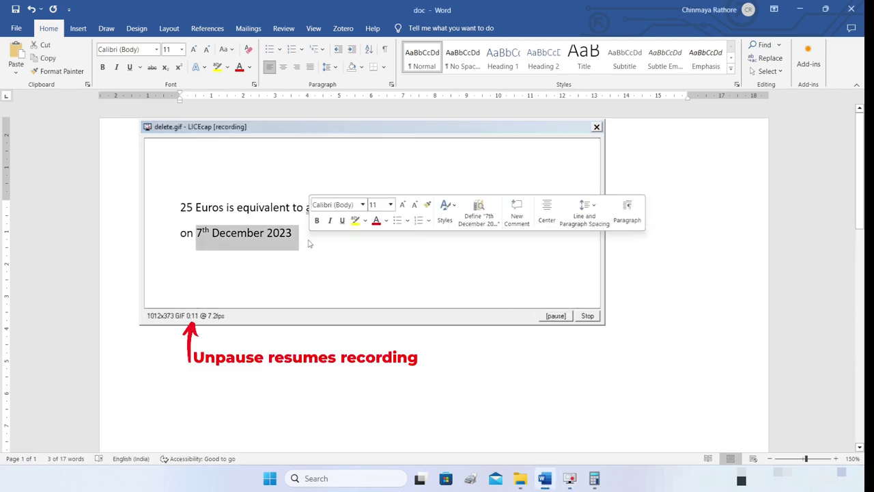
{"action": "key", "text": "Delete"}
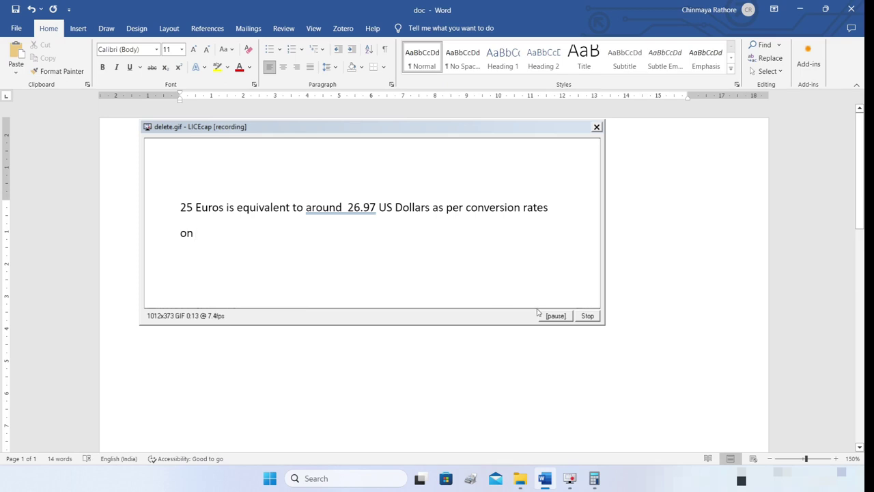
Pause the recording and insert a text card reading "Hit CTRL+Z to undelete"
{"action": "left_click", "coordinate": [556, 315]}
{"action": "left_click", "coordinate": [516, 316]}
{"action": "type", "text": "Hit CTRL+Z to undelete"}
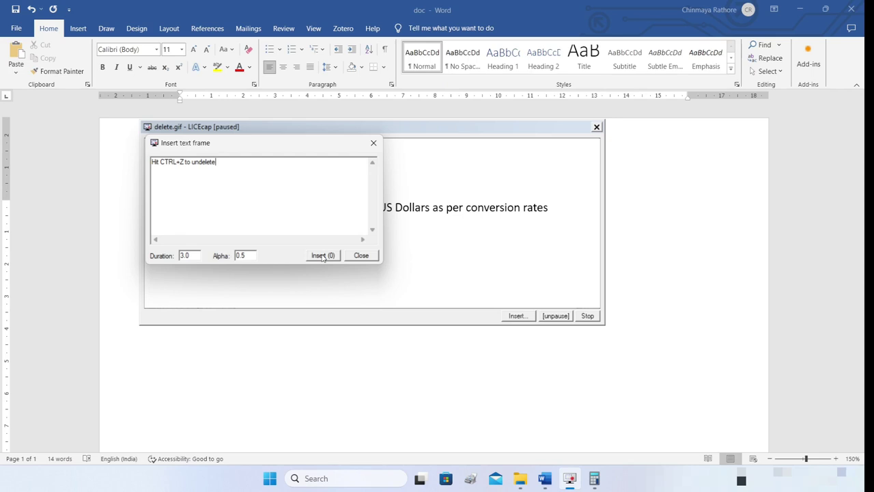
{"action": "left_click", "coordinate": [322, 257]}
Add another text card reading "All your deleted text will be restored" and close the text frame dialog
{"action": "left_click", "coordinate": [289, 185]}
{"action": "type", "text": "All you"}
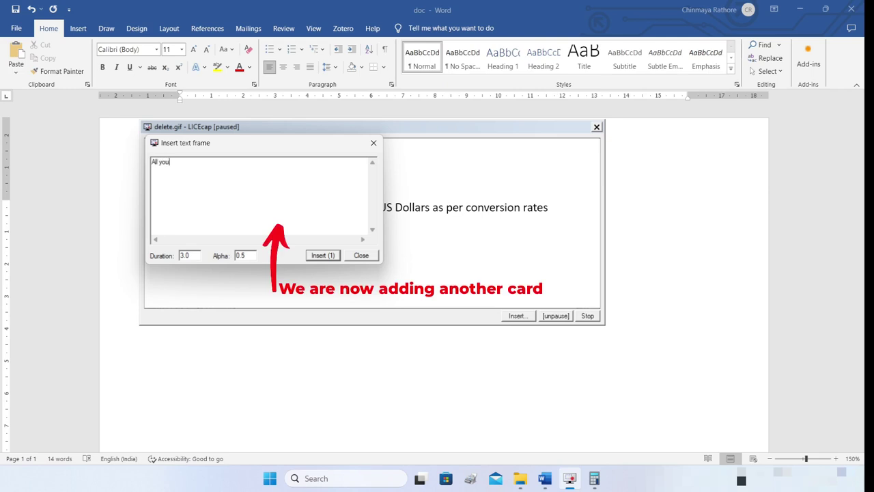
{"action": "type", "text": "r deleted text will be restored"}
{"action": "left_click", "coordinate": [322, 257]}
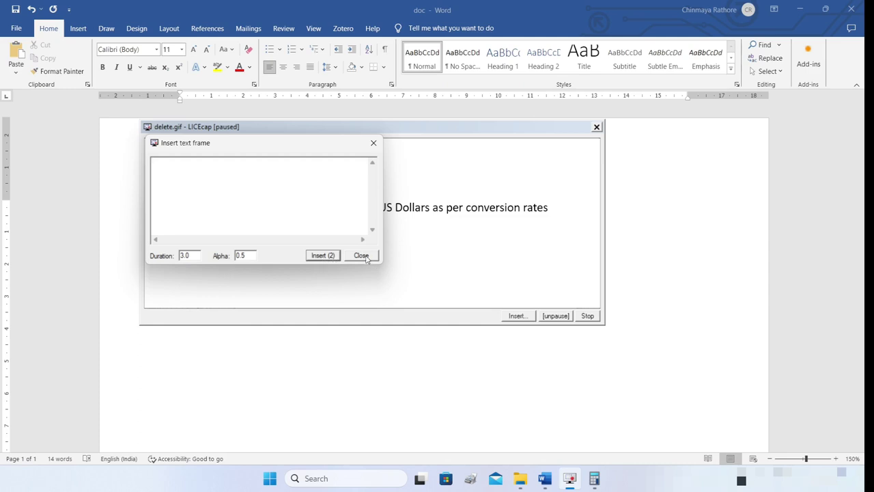
{"action": "left_click", "coordinate": [361, 255]}
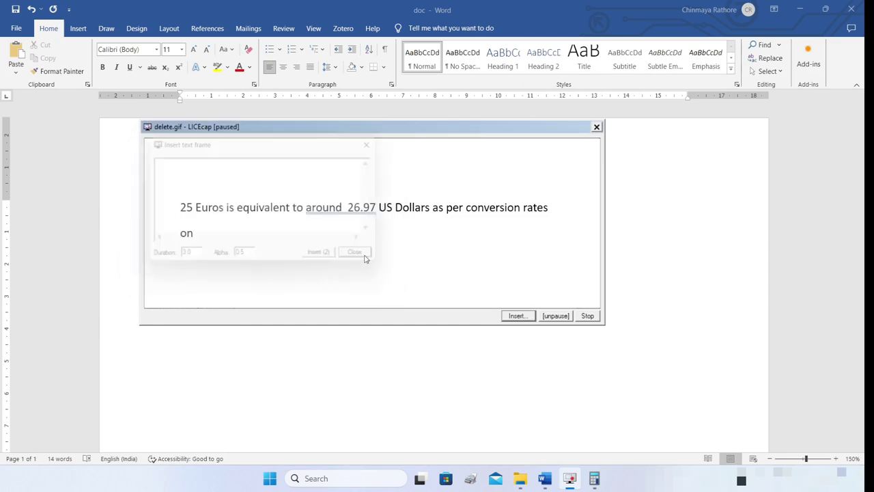
Resume the recording, undo the deletion of the date in the sentence, and stop the recording
{"action": "left_click", "coordinate": [555, 315]}
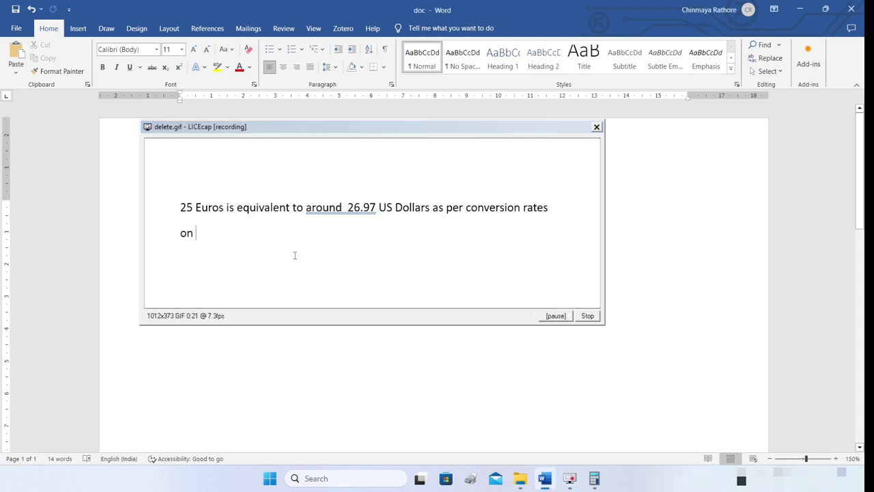
{"action": "key", "text": "ctrl+v"}
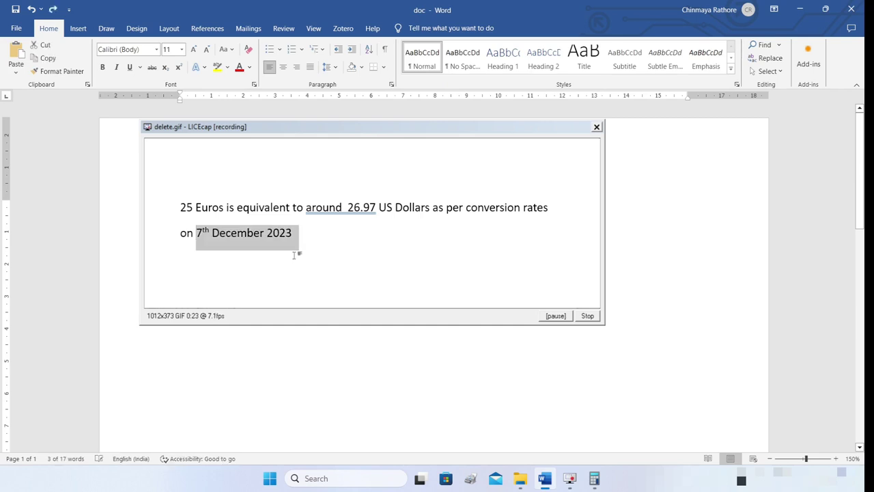
{"action": "left_click", "coordinate": [359, 247]}
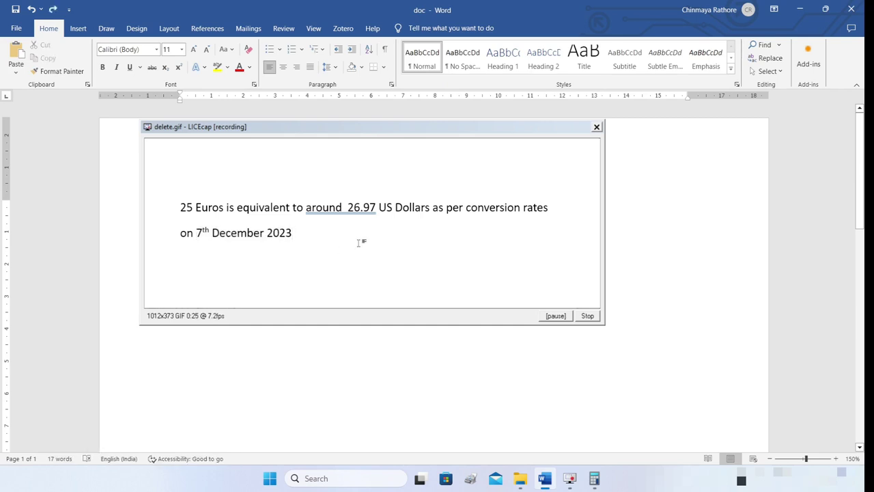
{"action": "left_click", "coordinate": [587, 316]}
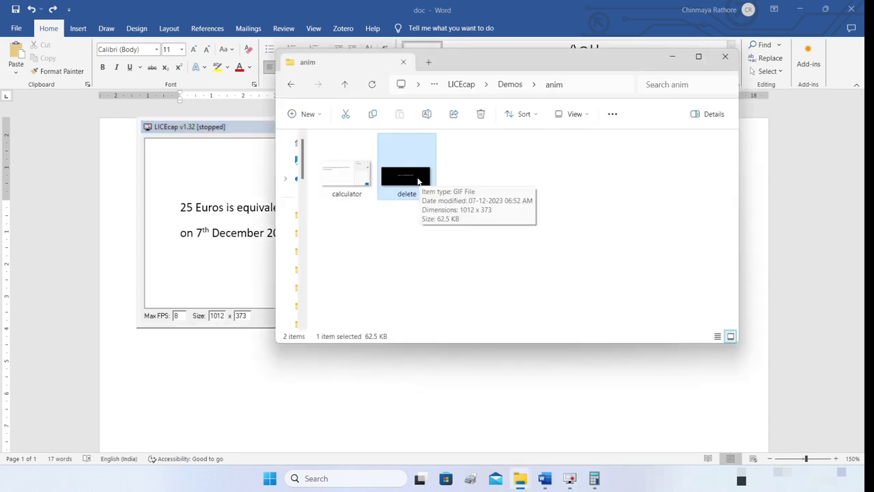
Play the recorded delete GIF from the anim folder and close the viewer
{"action": "double_click", "coordinate": [417, 176]}
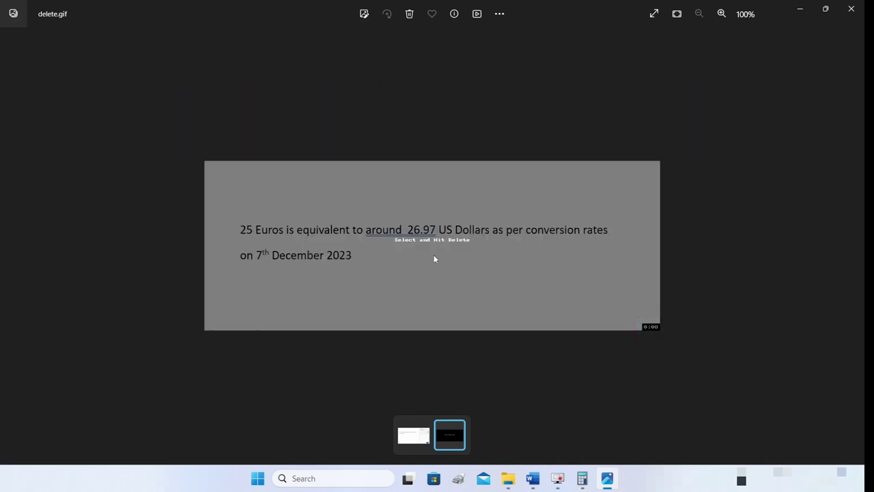
{"action": "key", "text": "alt+F4"}
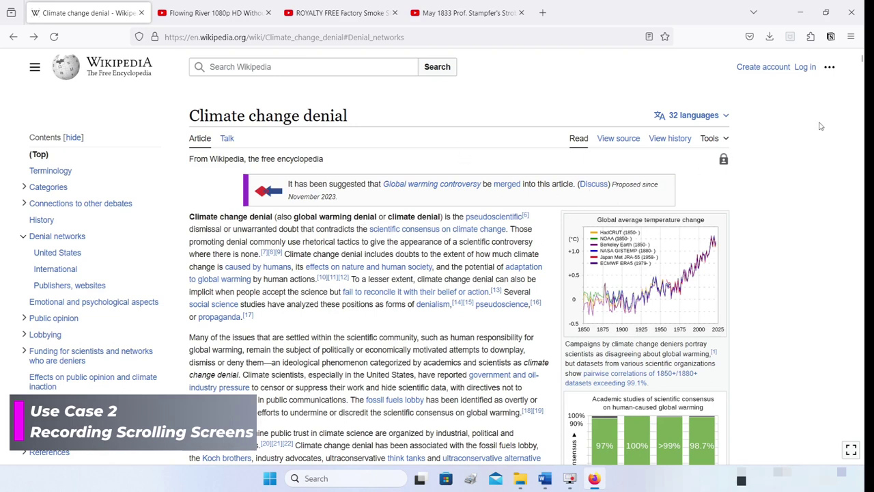
Open the "Public belief in climate emergency" chart from the Wikipedia article's Public opinion section as a full-size image
{"action": "scroll", "coordinate": [458, 331], "scroll_direction": "down", "scroll_amount": 7}
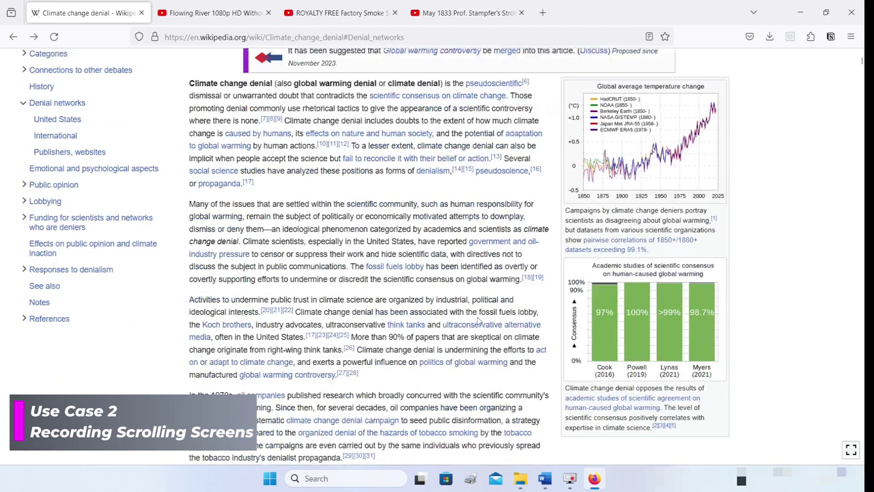
{"action": "scroll", "coordinate": [475, 325], "scroll_direction": "up", "scroll_amount": 7}
{"action": "scroll", "coordinate": [475, 325], "scroll_direction": "down", "scroll_amount": 20}
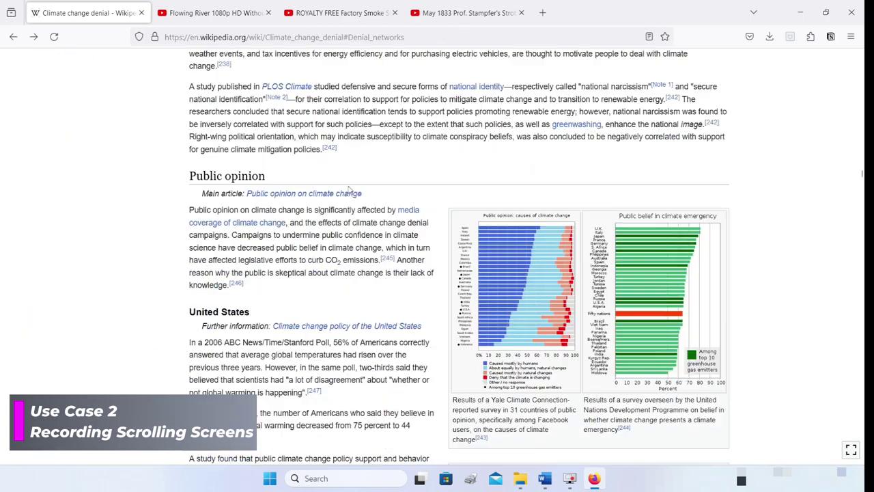
{"action": "left_click", "coordinate": [646, 288]}
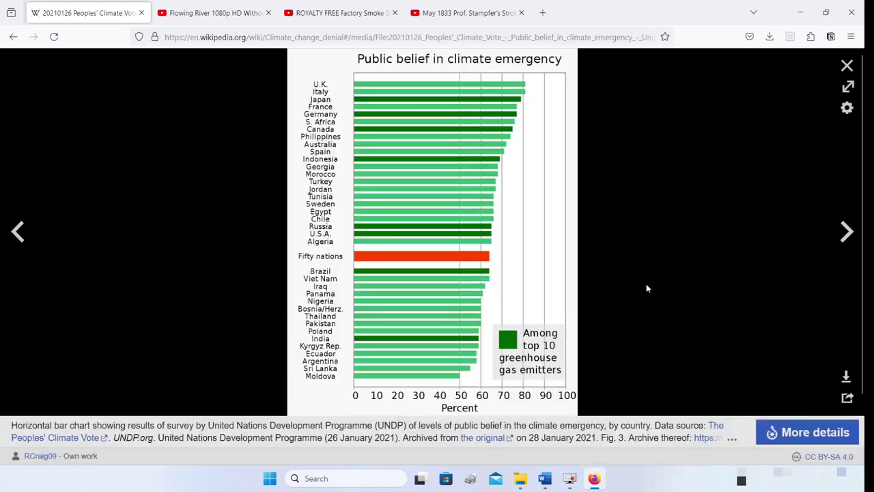
{"action": "left_click", "coordinate": [454, 229]}
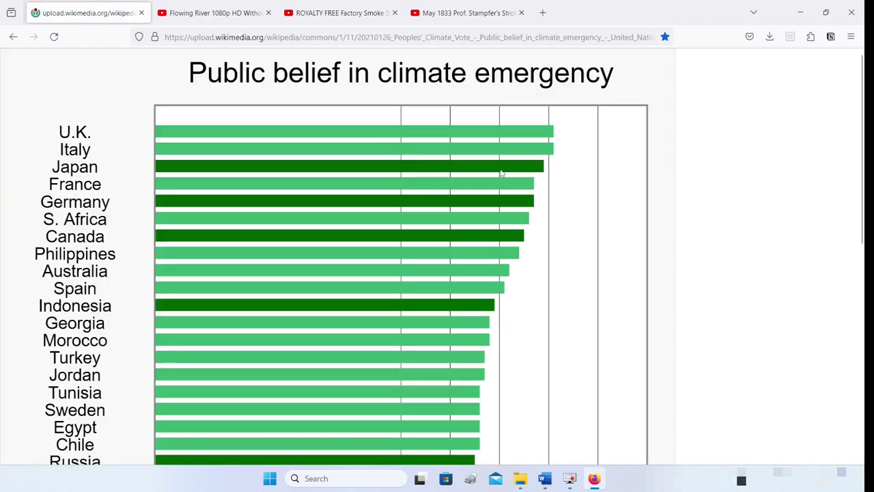
{"action": "scroll", "coordinate": [724, 198], "scroll_direction": "down", "scroll_amount": 6}
{"action": "scroll", "coordinate": [728, 202], "scroll_direction": "up", "scroll_amount": 6}
Bring LICEcap forward, position its capture frame over the chart and widen it to about 1583 pixels
{"action": "left_click", "coordinate": [569, 478]}
{"action": "left_click_drag", "start_coordinate": [305, 28], "coordinate": [245, 45]}
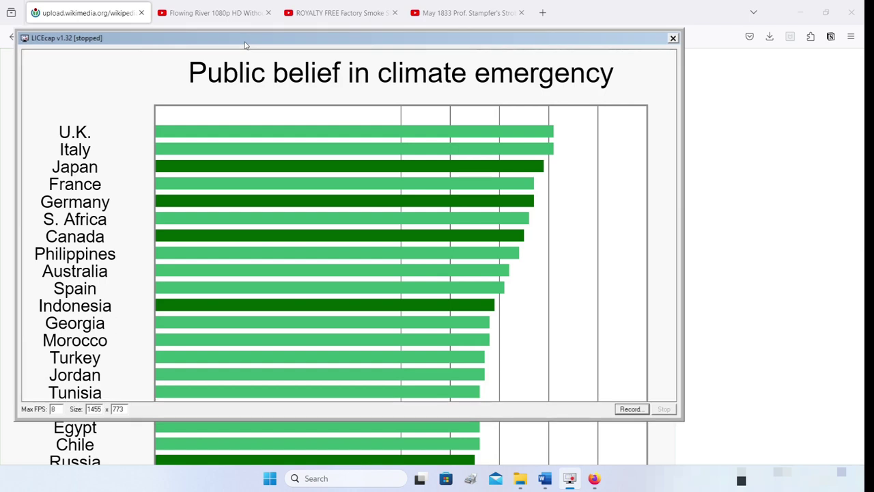
{"action": "left_click_drag", "start_coordinate": [683, 138], "coordinate": [743, 146]}
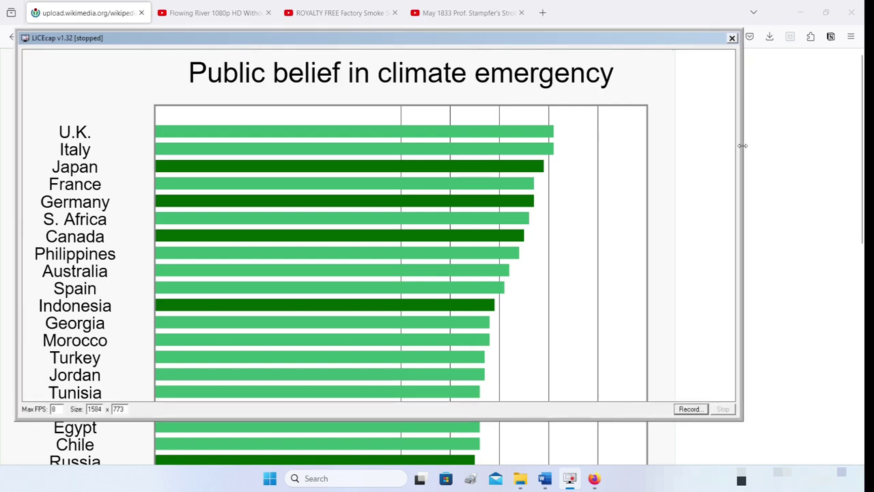
{"action": "left_click_drag", "start_coordinate": [287, 39], "coordinate": [280, 41]}
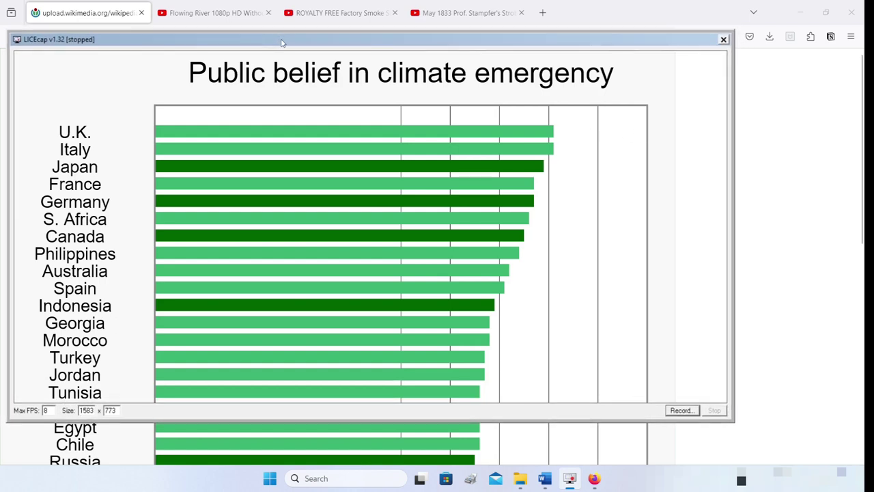
Start a recording named graph with the title frame, elapsed time and mouse button press displays turned off
{"action": "left_click", "coordinate": [680, 410]}
{"action": "type", "text": "graph"}
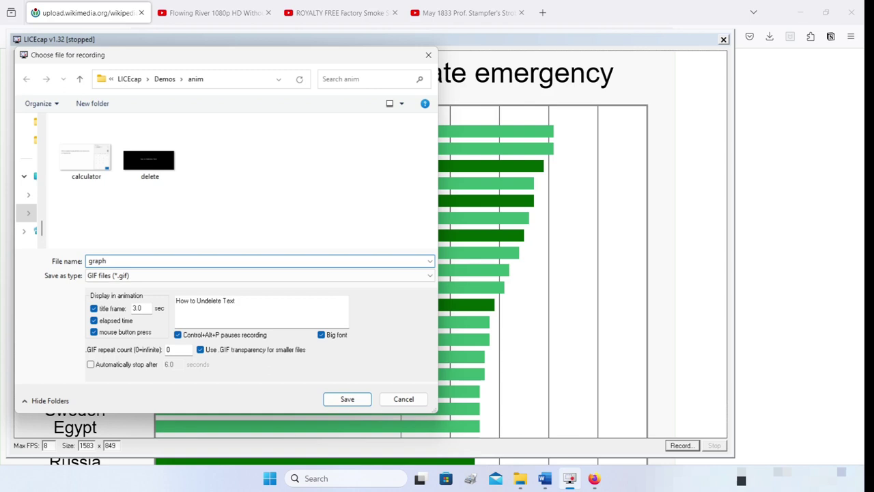
{"action": "left_click", "coordinate": [94, 309]}
{"action": "left_click", "coordinate": [94, 320]}
{"action": "left_click", "coordinate": [95, 332]}
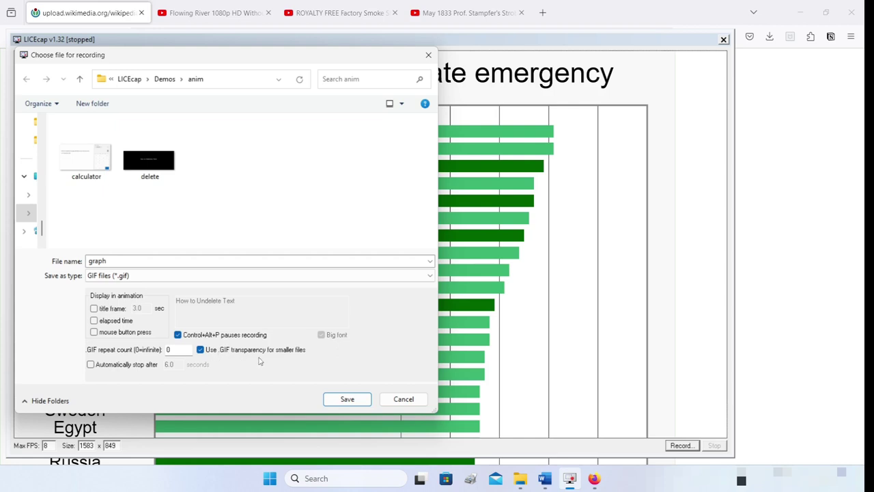
{"action": "left_click", "coordinate": [333, 402]}
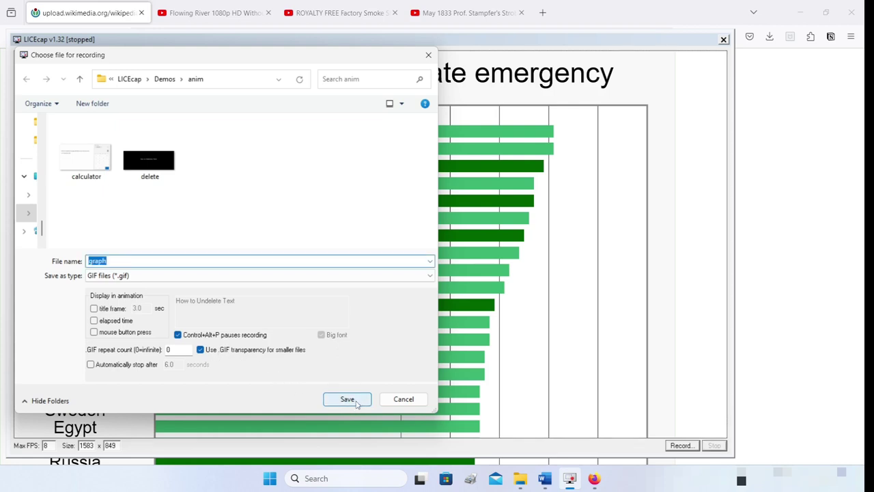
{"action": "left_click", "coordinate": [356, 401]}
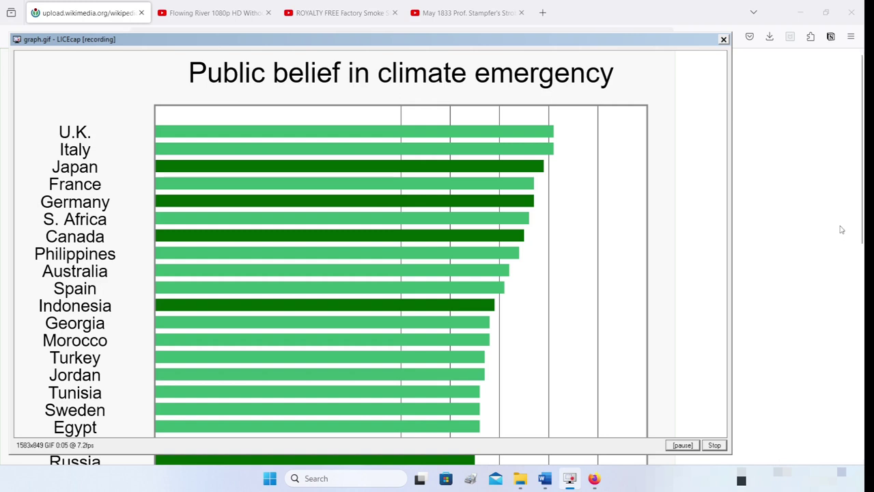
Record the chart auto-scrolling down to its percentage axis, stop the recording and bring up the anim folder
{"action": "middle_click", "coordinate": [784, 153]}
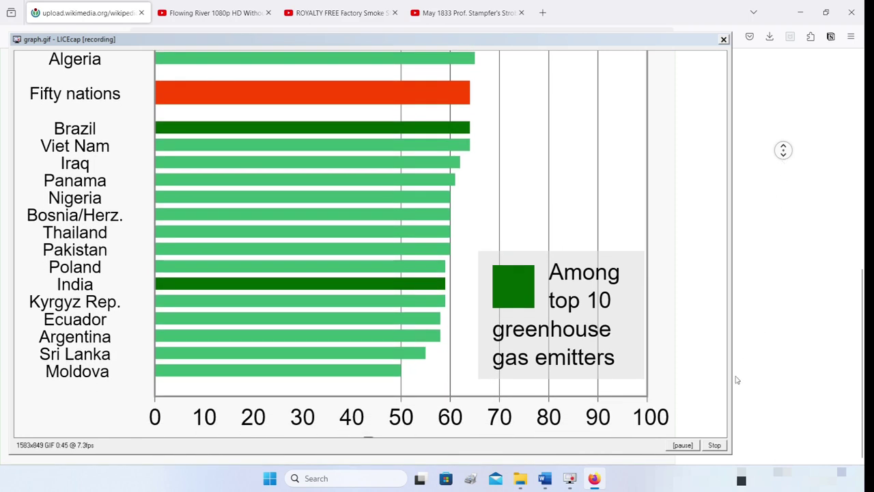
{"action": "left_click", "coordinate": [713, 445]}
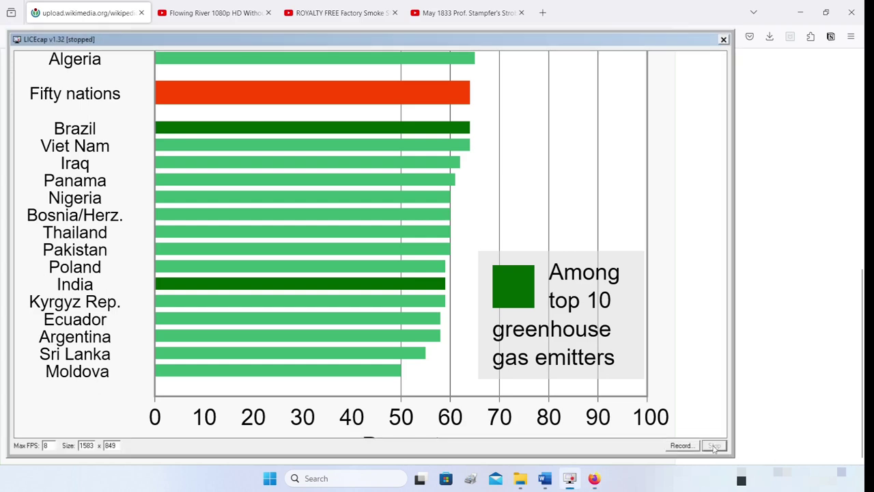
{"action": "mouse_move", "coordinate": [520, 480]}
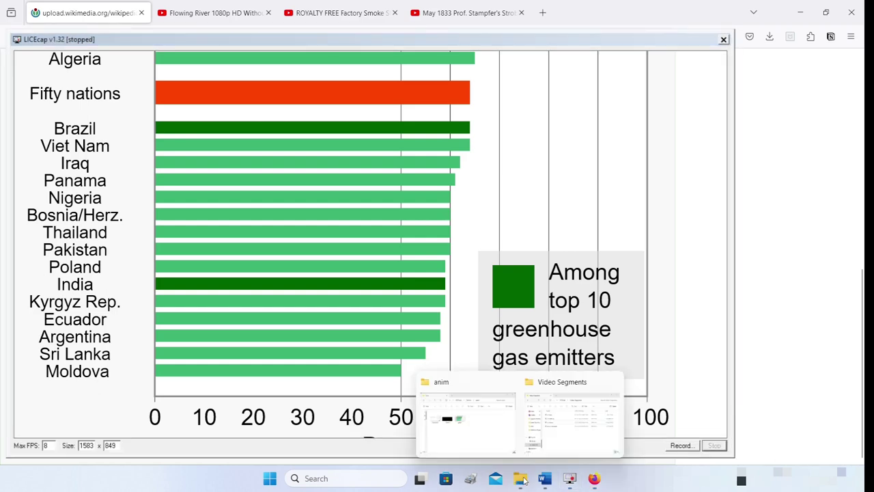
{"action": "left_click", "coordinate": [480, 442]}
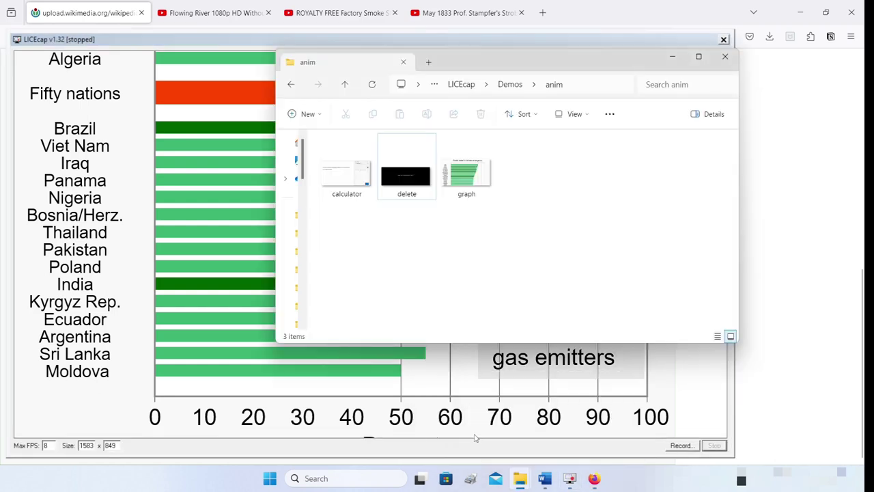
Play the graph GIF from the anim folder, close the viewer and bring LICEcap forward over the chart
{"action": "left_click", "coordinate": [466, 177]}
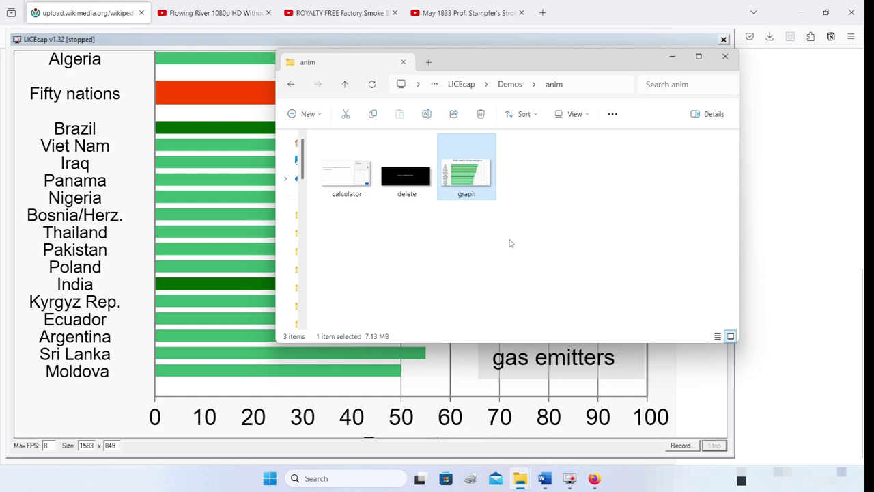
{"action": "key", "text": "Return"}
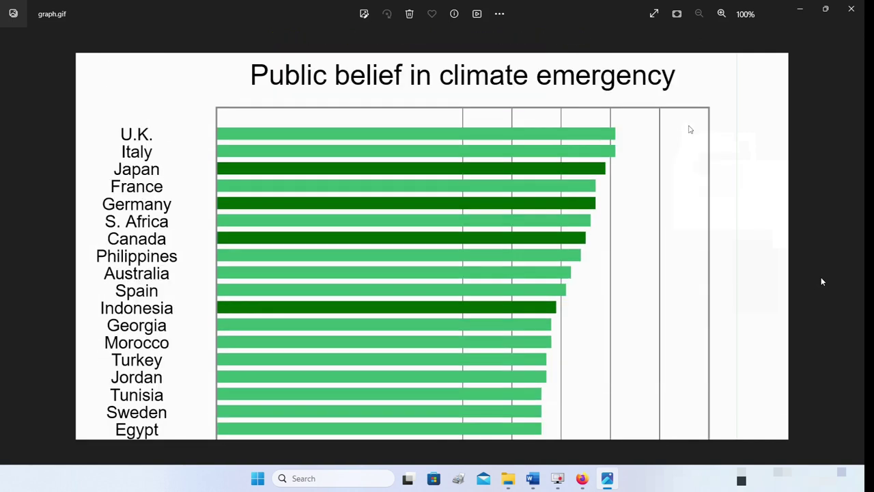
{"action": "key", "text": "alt+F4"}
{"action": "left_click", "coordinate": [751, 389]}
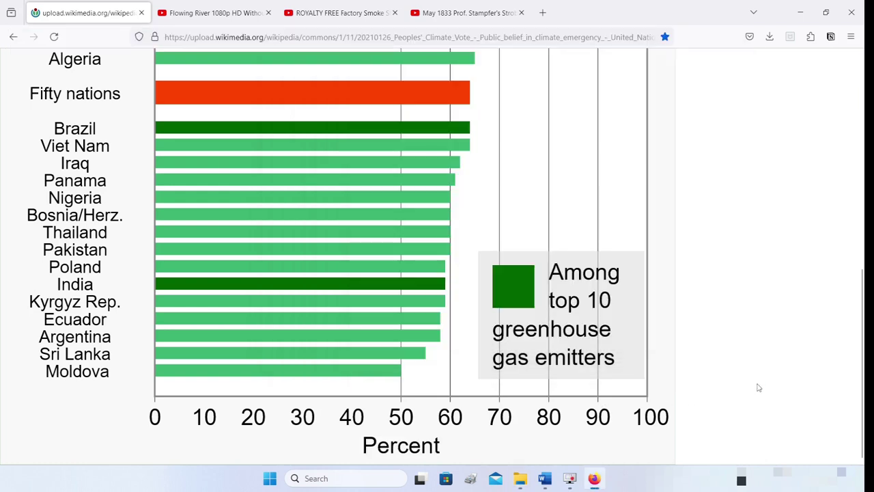
{"action": "left_click", "coordinate": [569, 478]}
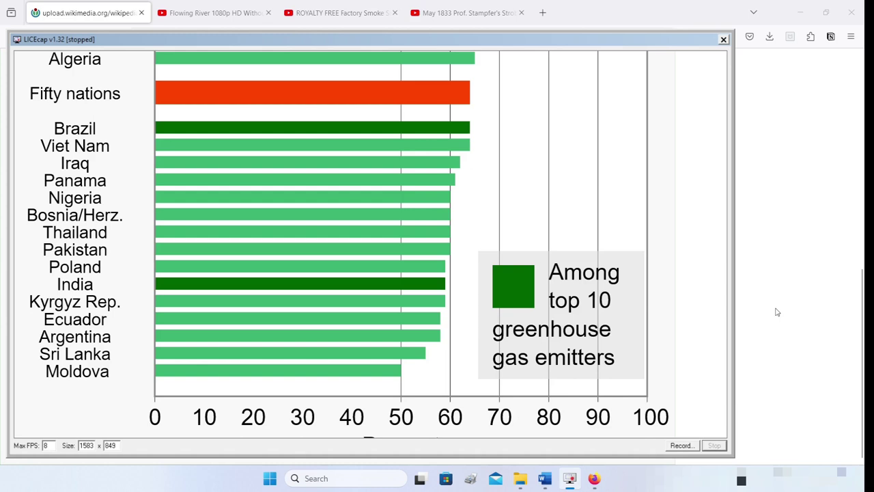
{"action": "scroll", "coordinate": [771, 300], "scroll_direction": "up", "scroll_amount": 10}
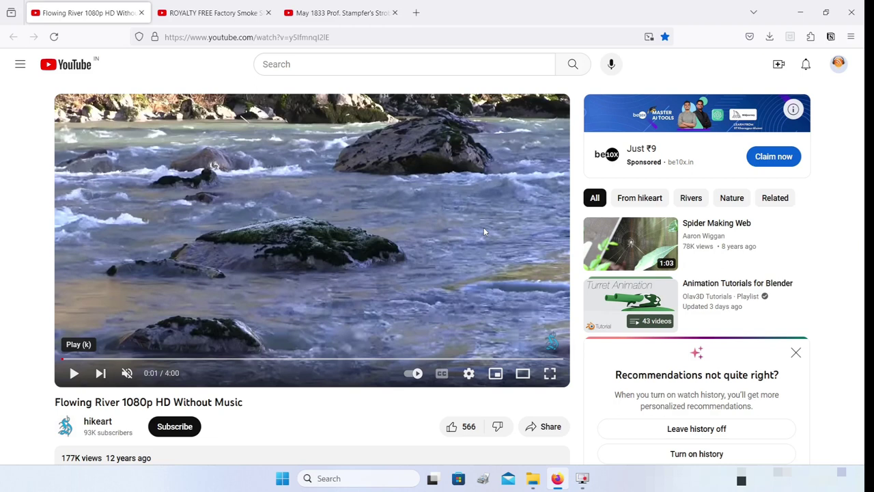
Skip the Flowing River video forward 10 seconds and fit LICEcap's capture frame over it at about 905 by 395 pixels
{"action": "key", "text": "l"}
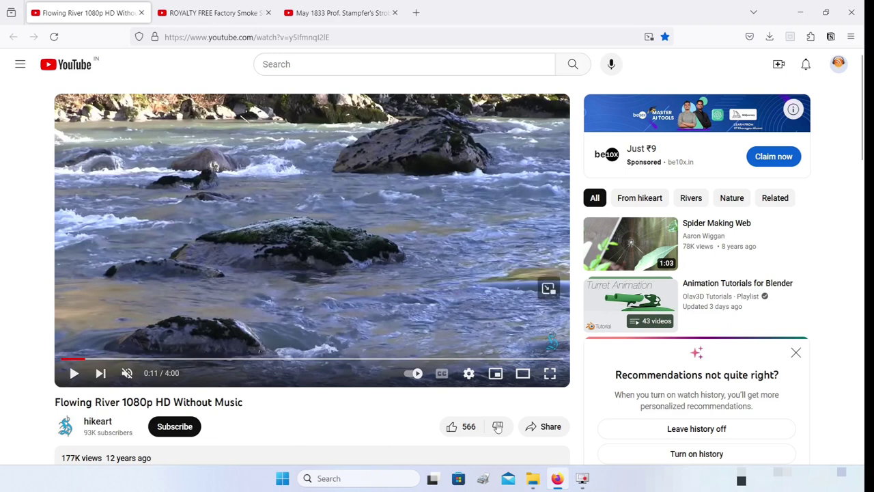
{"action": "left_click", "coordinate": [584, 480]}
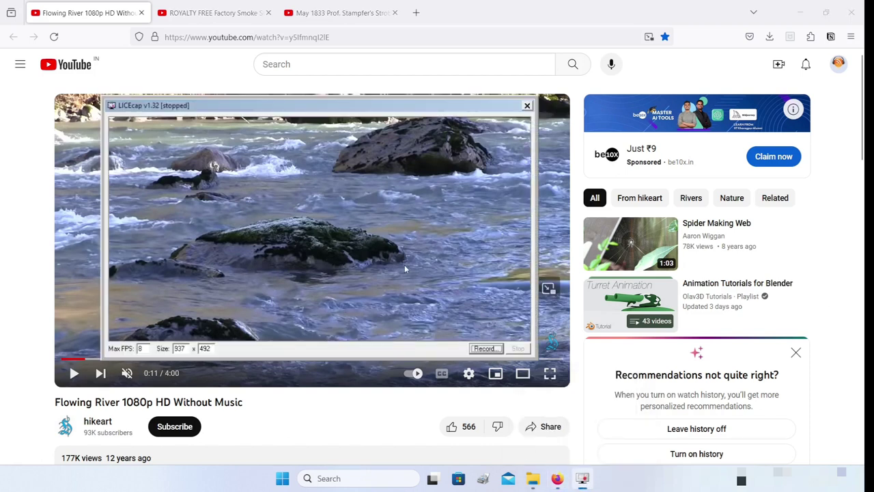
{"action": "mouse_move", "coordinate": [337, 106]}
{"action": "left_mouse_down"}
{"action": "mouse_move", "coordinate": [348, 116]}
{"action": "mouse_move", "coordinate": [355, 108]}
{"action": "mouse_move", "coordinate": [345, 106]}
{"action": "left_mouse_up"}
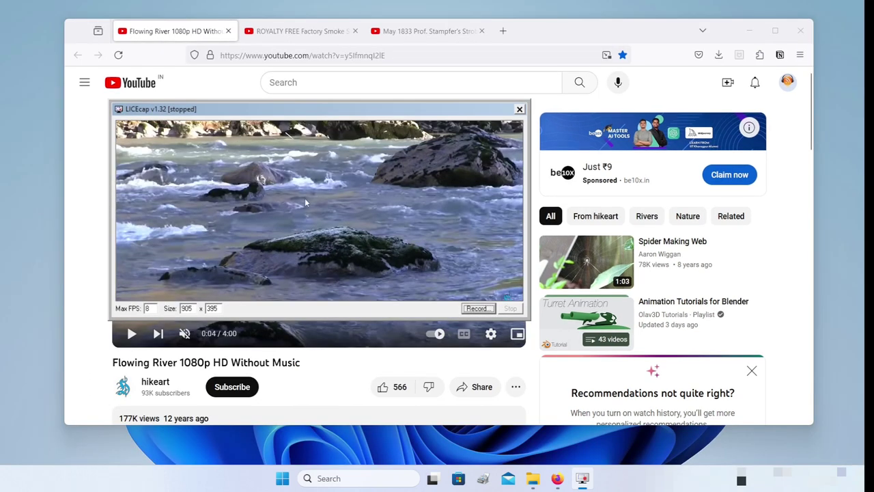
Record the river video to a GIF named river, with recording set to stop automatically after 5.0 seconds
{"action": "left_click", "coordinate": [476, 309]}
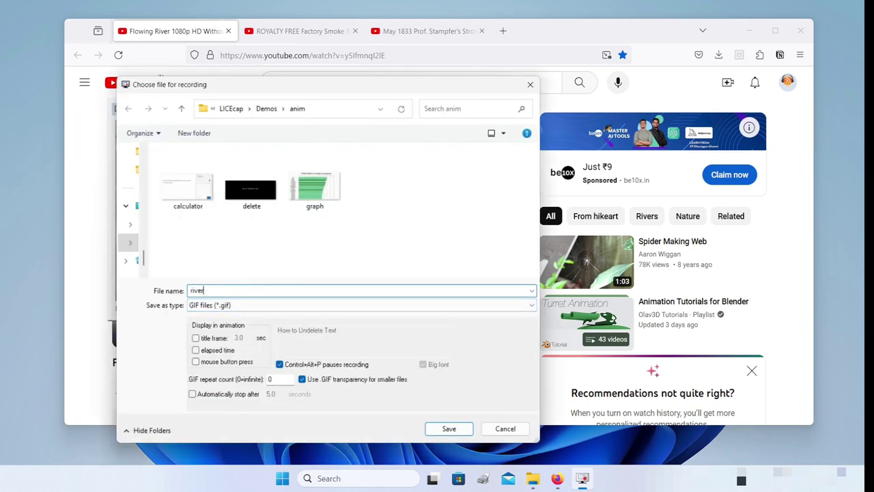
{"action": "left_click", "coordinate": [193, 394]}
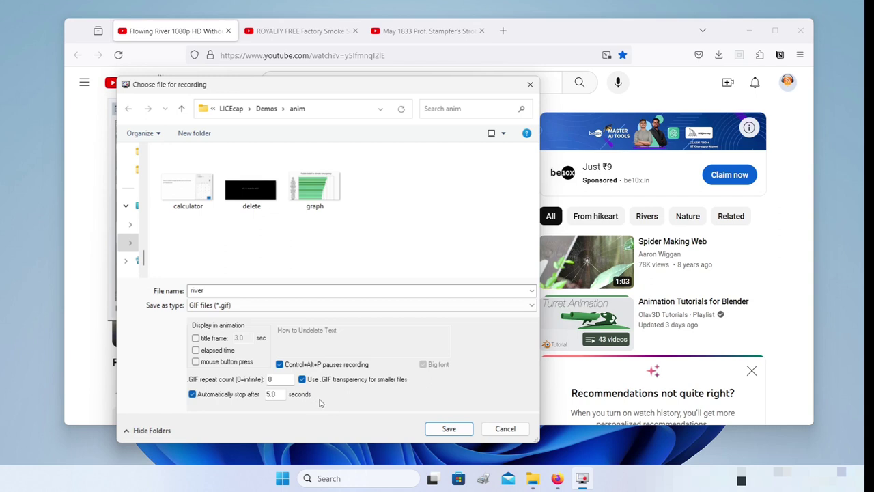
{"action": "left_click", "coordinate": [449, 429]}
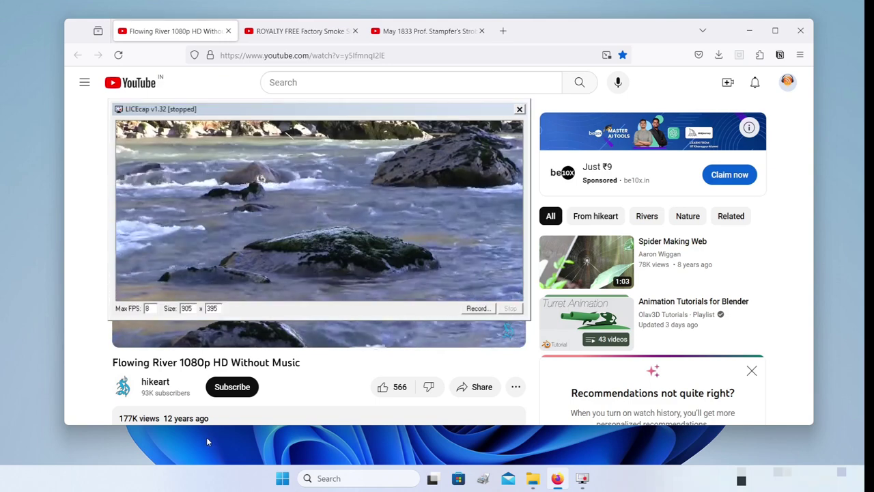
Pause the Flowing River video and open the river GIF from the anim folder to check its playback
{"action": "mouse_move", "coordinate": [131, 338]}
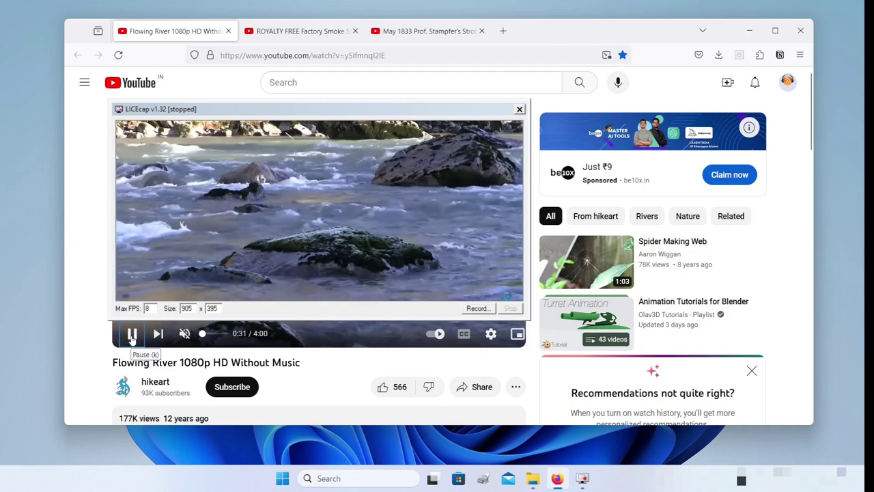
{"action": "left_click", "coordinate": [132, 338]}
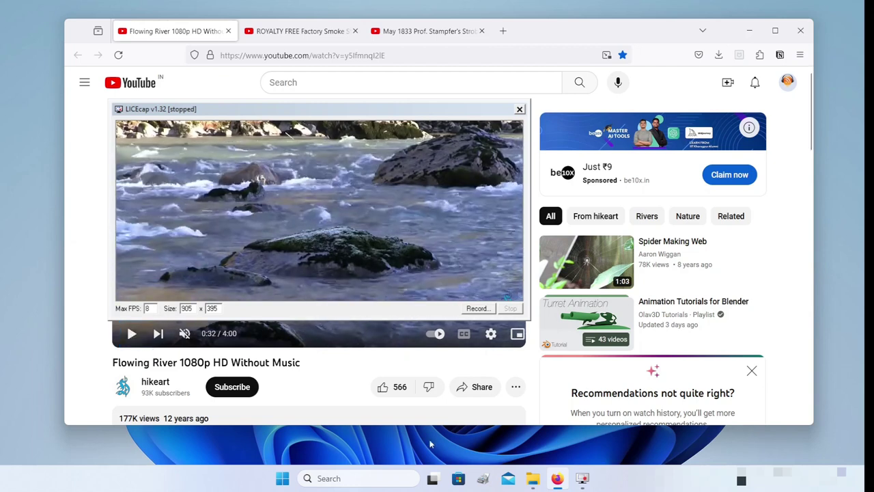
{"action": "mouse_move", "coordinate": [531, 480]}
{"action": "left_click", "coordinate": [489, 435]}
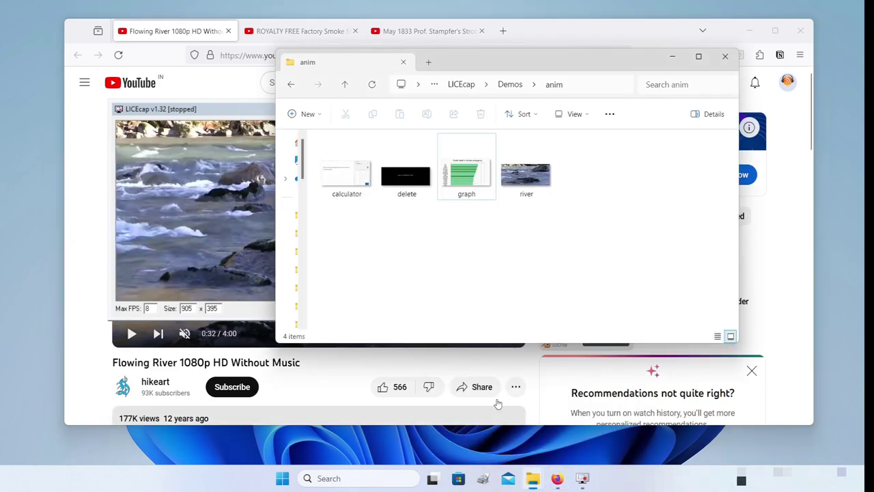
{"action": "double_click", "coordinate": [526, 179]}
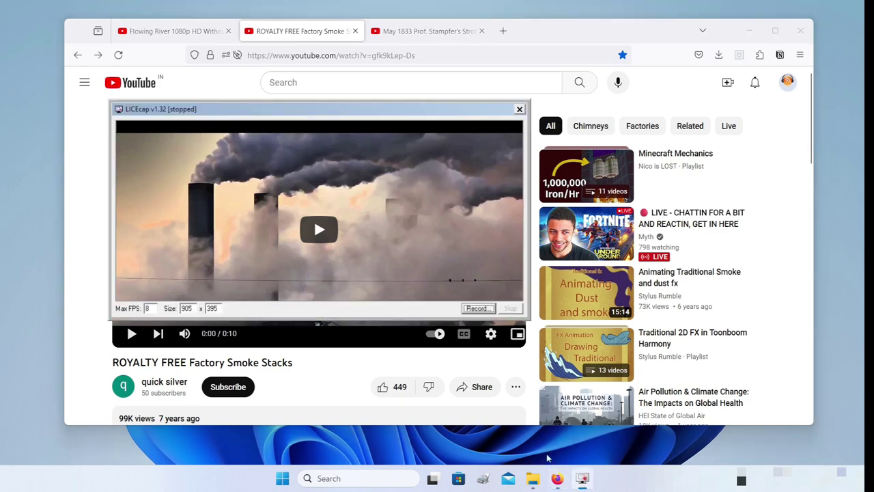
Align LICEcap's capture frame with the Factory Smoke Stacks video, and bring LICEcap forward over the Stroboscopische Scheibe cogwheels video
{"action": "left_click_drag", "start_coordinate": [325, 114], "coordinate": [330, 128]}
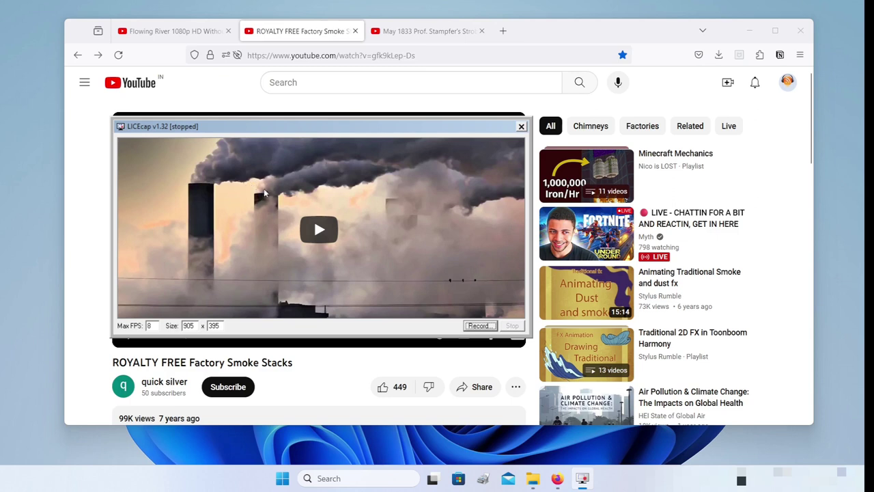
{"action": "left_click", "coordinate": [423, 30]}
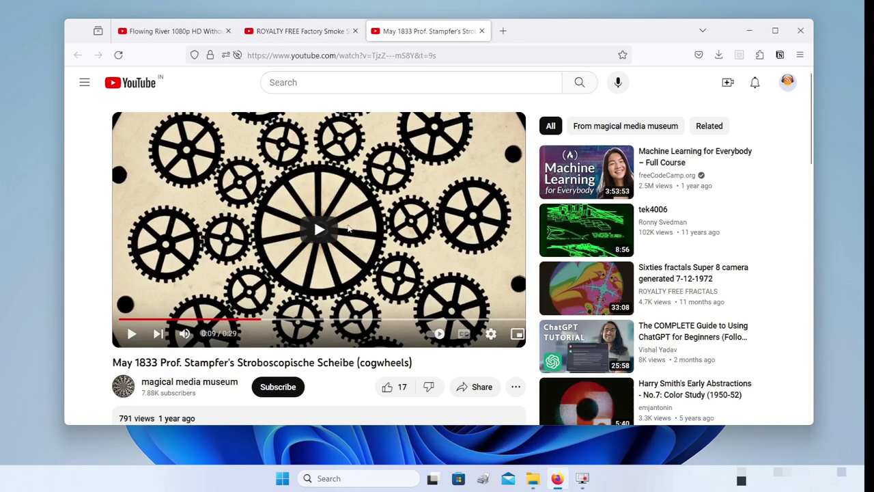
{"action": "left_click", "coordinate": [581, 478]}
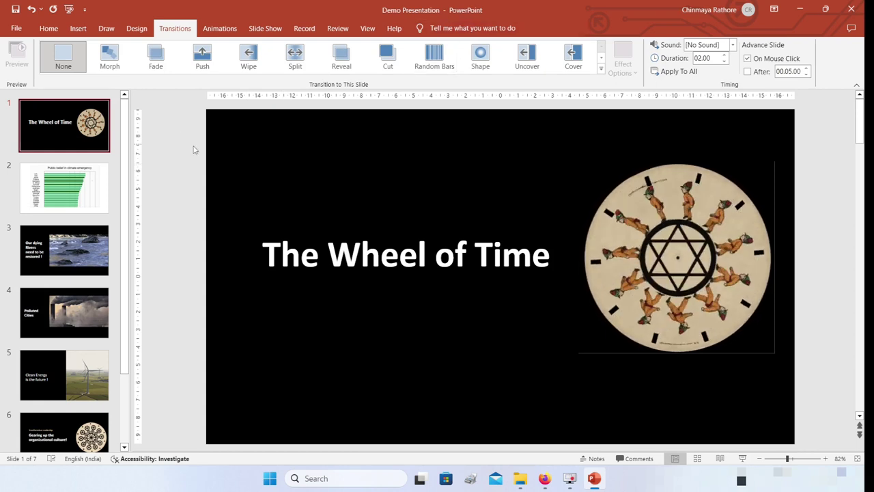
Start the PowerPoint Demo Presentation slide show from the first slide and advance to the climate emergency chart
{"action": "key", "text": "F5"}
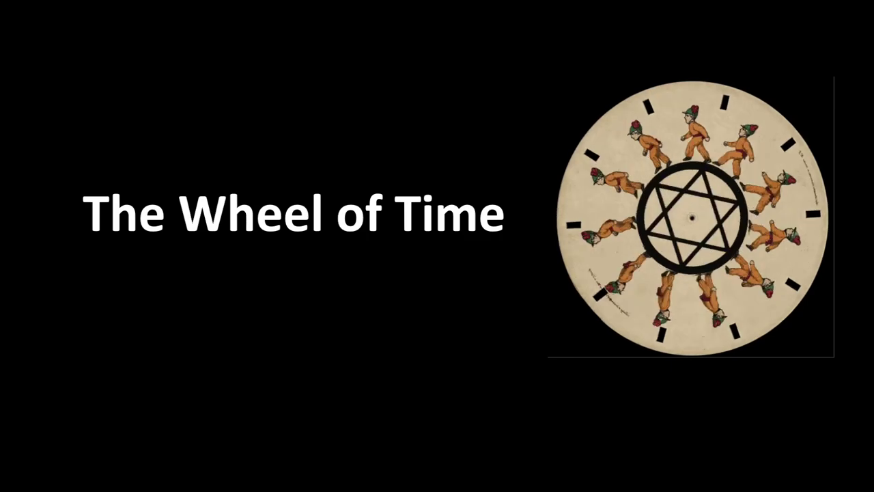
{"action": "left_click", "coordinate": [541, 422]}
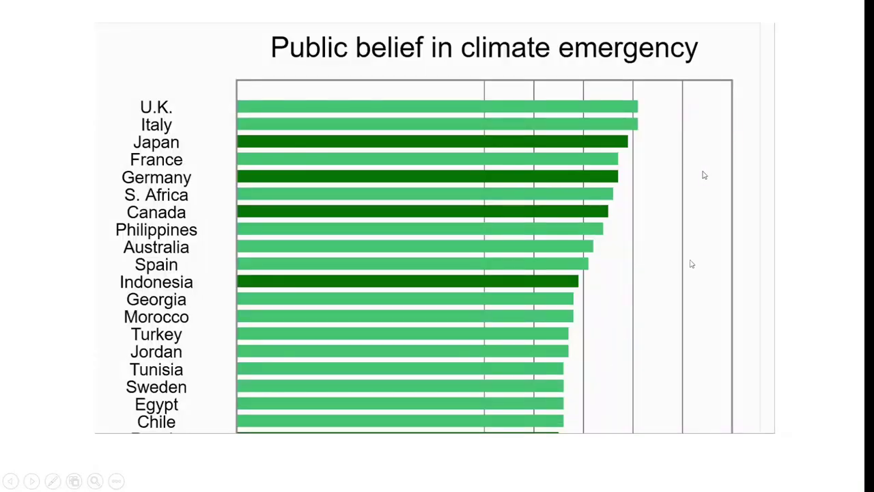